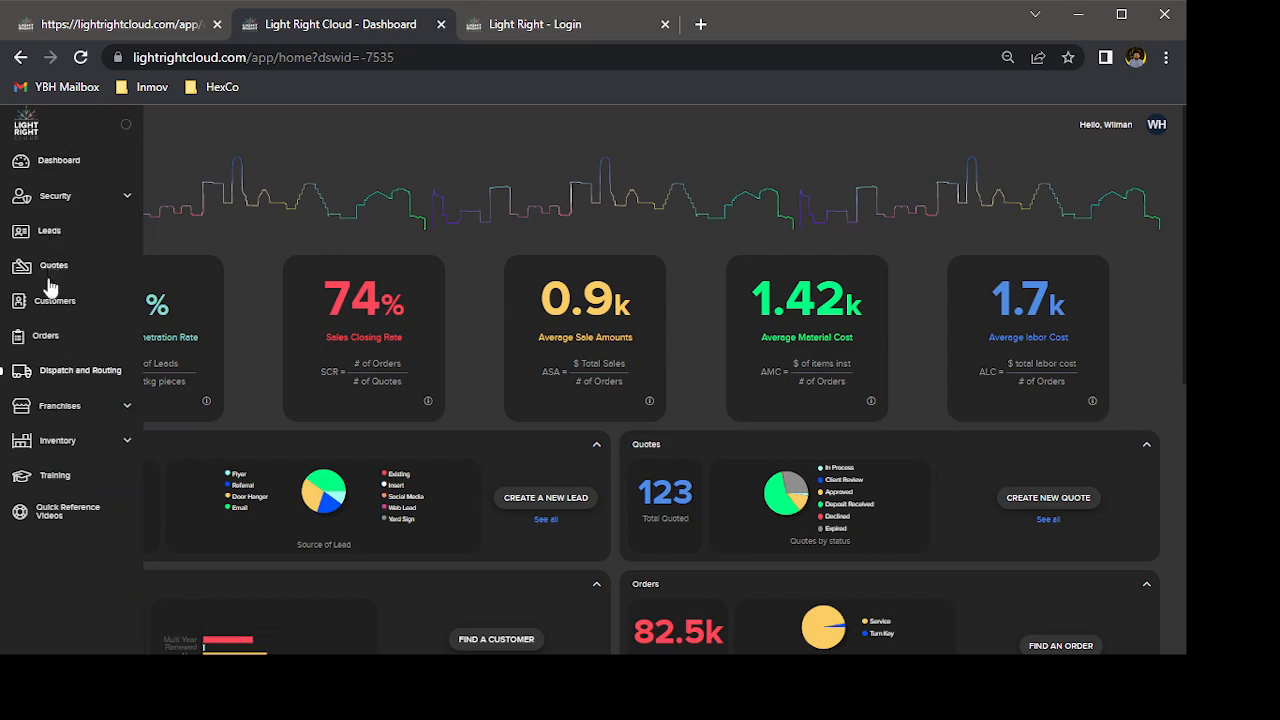
Open the Dispatch and Routing page and look over its sections.
{"action": "left_click", "coordinate": [68, 374]}
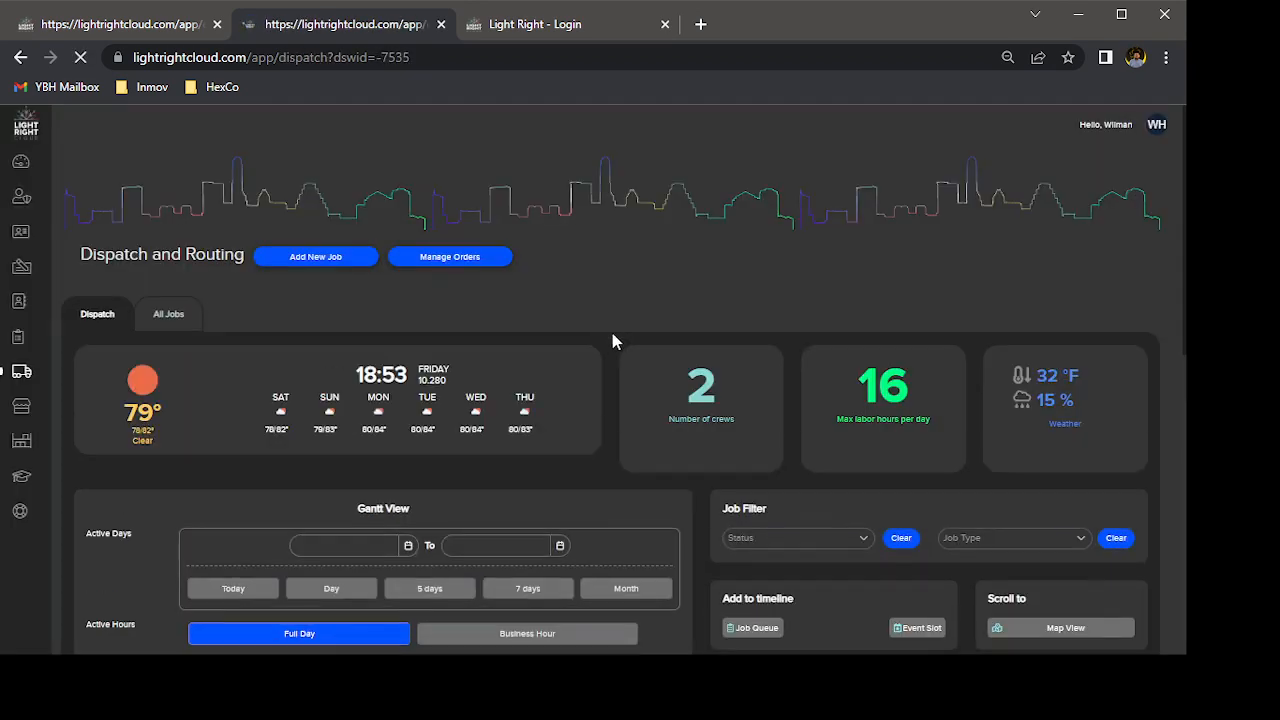
{"action": "scroll", "coordinate": [620, 345], "scroll_direction": "down", "scroll_amount": 5}
{"action": "scroll", "coordinate": [620, 345], "scroll_direction": "up", "scroll_amount": 2}
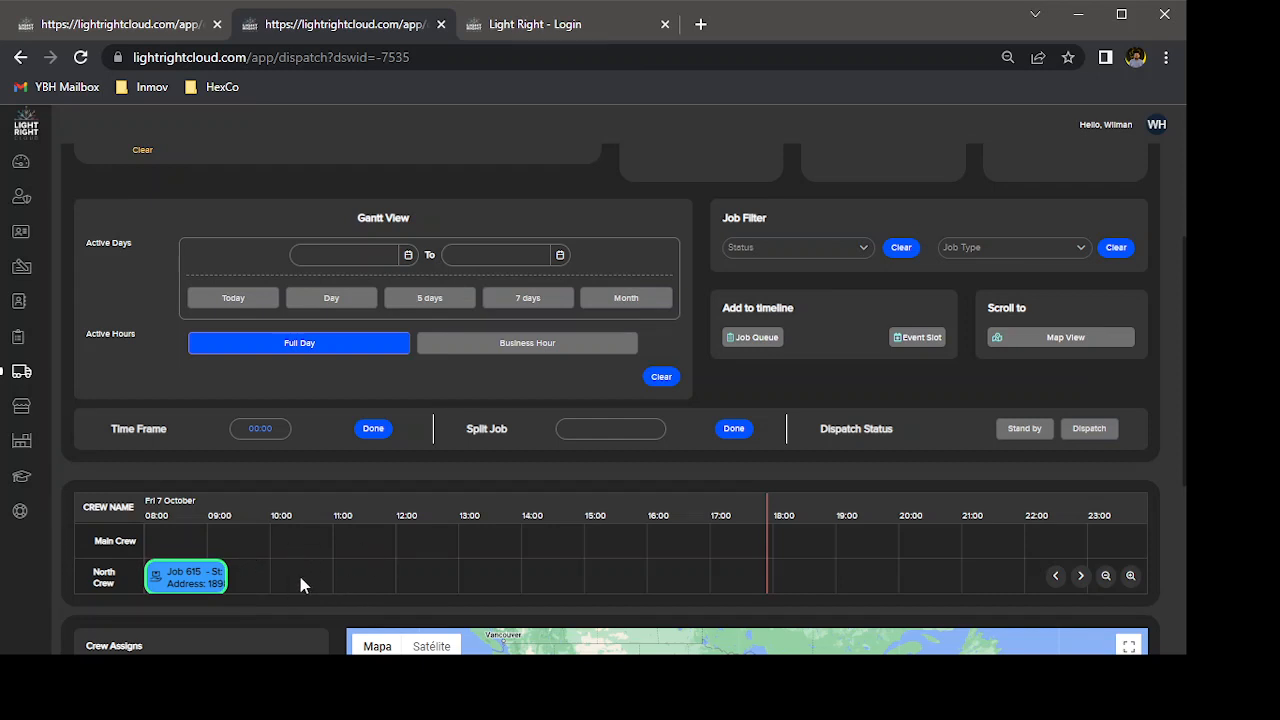
Switch the Gantt view through Today, 5 days and 7 days to Month, and set the active hours to Business Hour.
{"action": "left_click", "coordinate": [230, 300]}
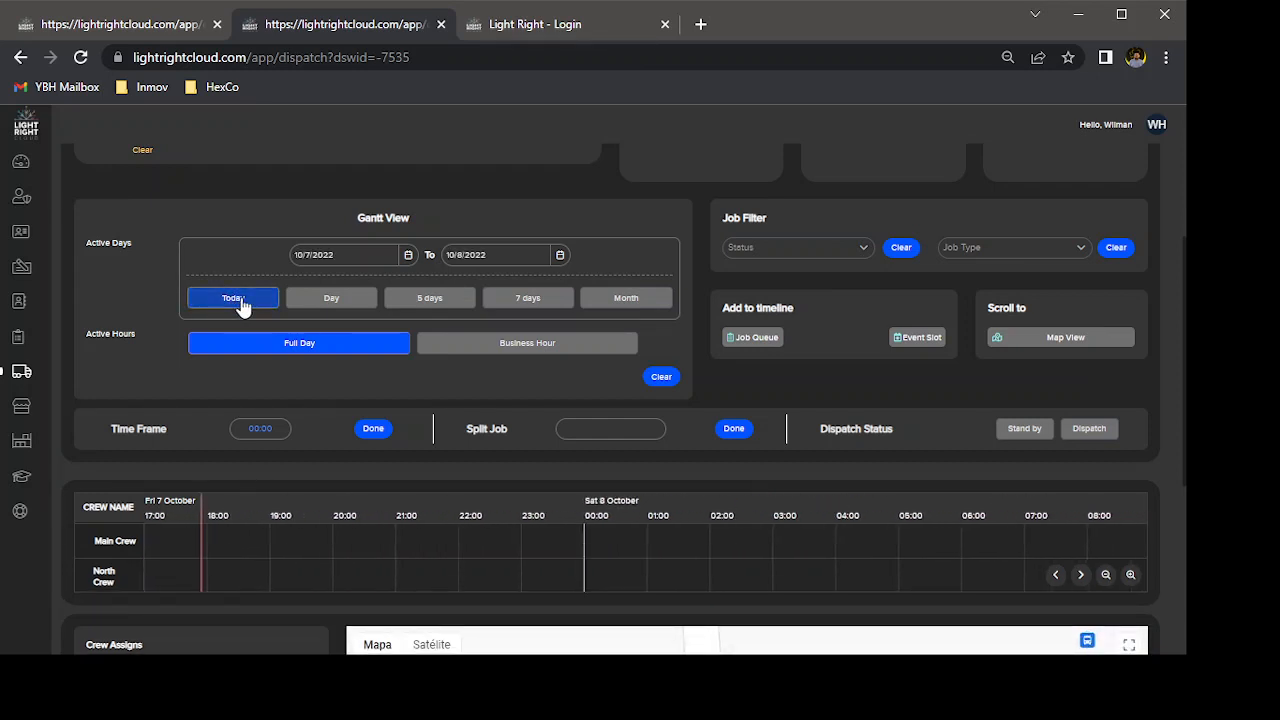
{"action": "left_click", "coordinate": [428, 299]}
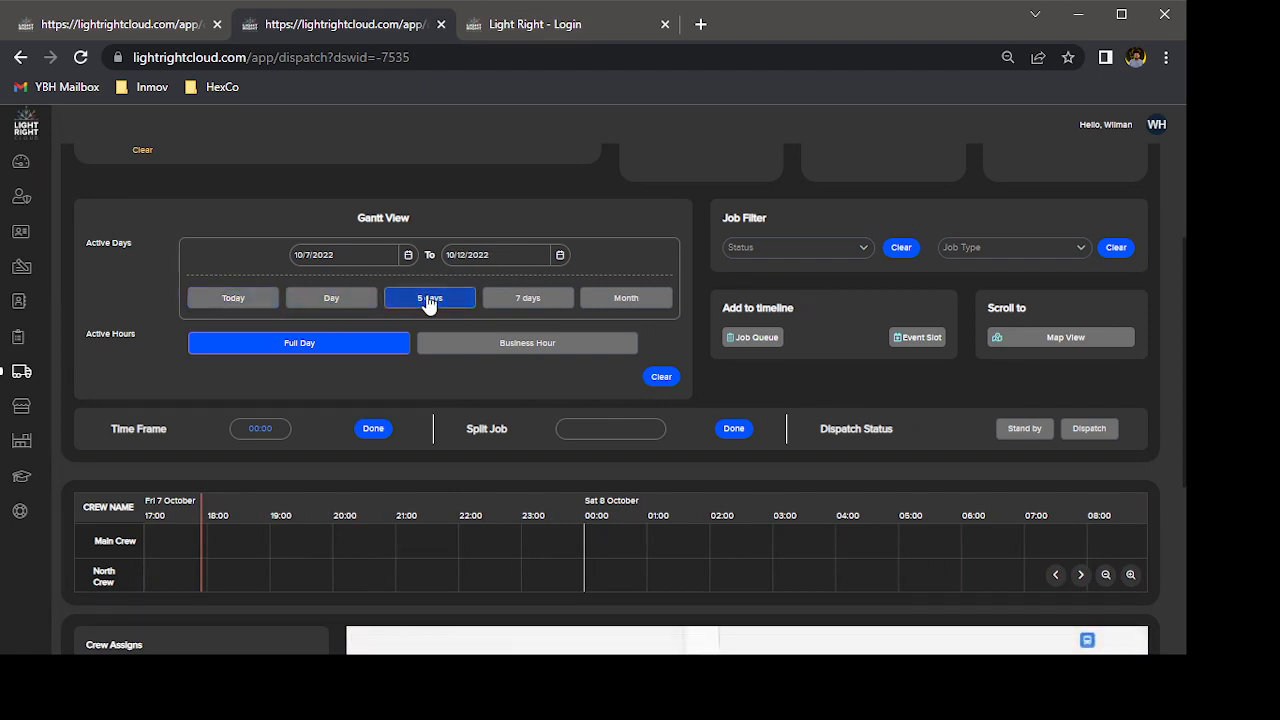
{"action": "left_click", "coordinate": [529, 305]}
{"action": "left_click", "coordinate": [627, 303]}
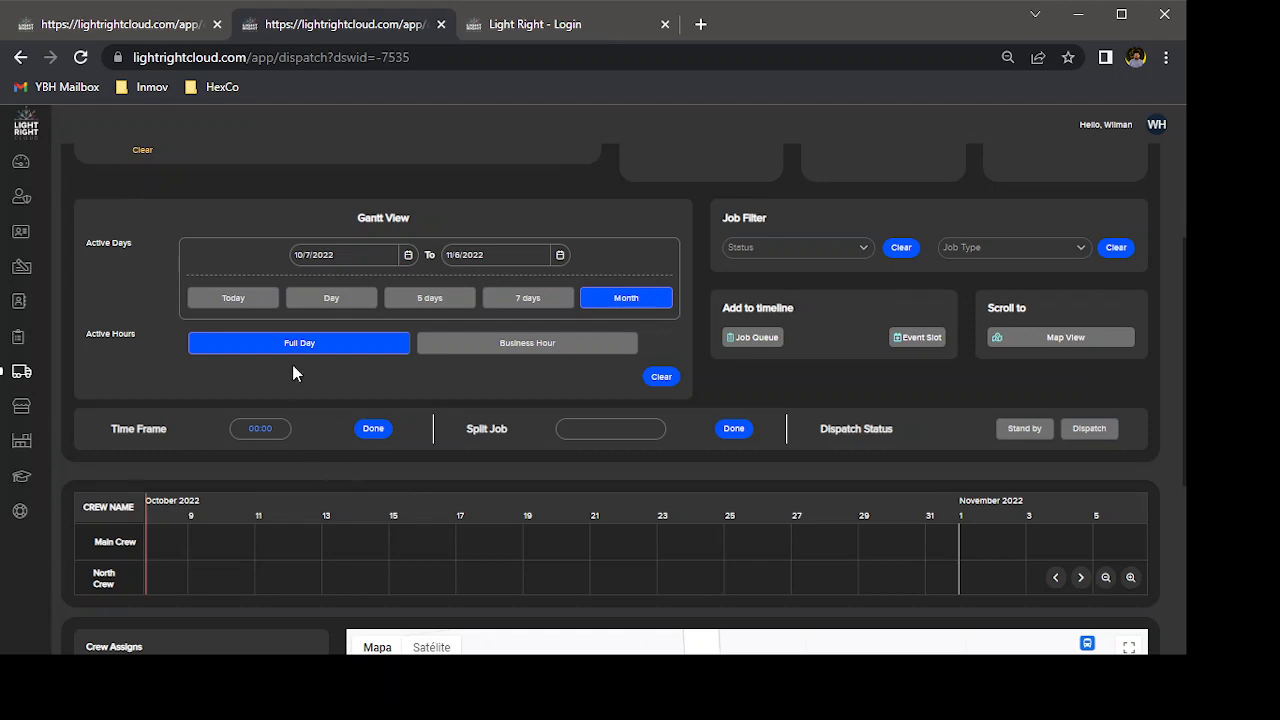
{"action": "left_click", "coordinate": [516, 349]}
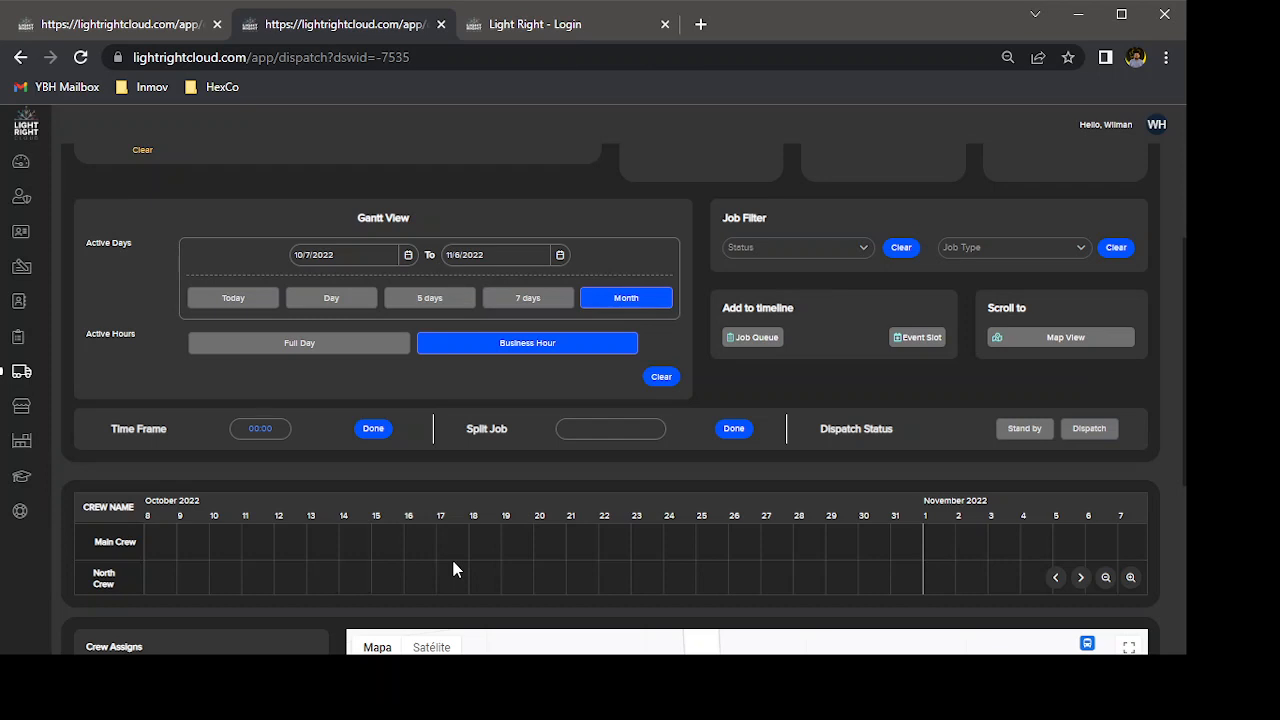
Examine the jobs scheduled for both crews on the timeline, from a multi-month range back to early October 2022.
{"action": "scroll", "coordinate": [453, 569], "scroll_direction": "down", "scroll_amount": 4}
{"action": "scroll", "coordinate": [453, 569], "scroll_direction": "down", "scroll_amount": 4}
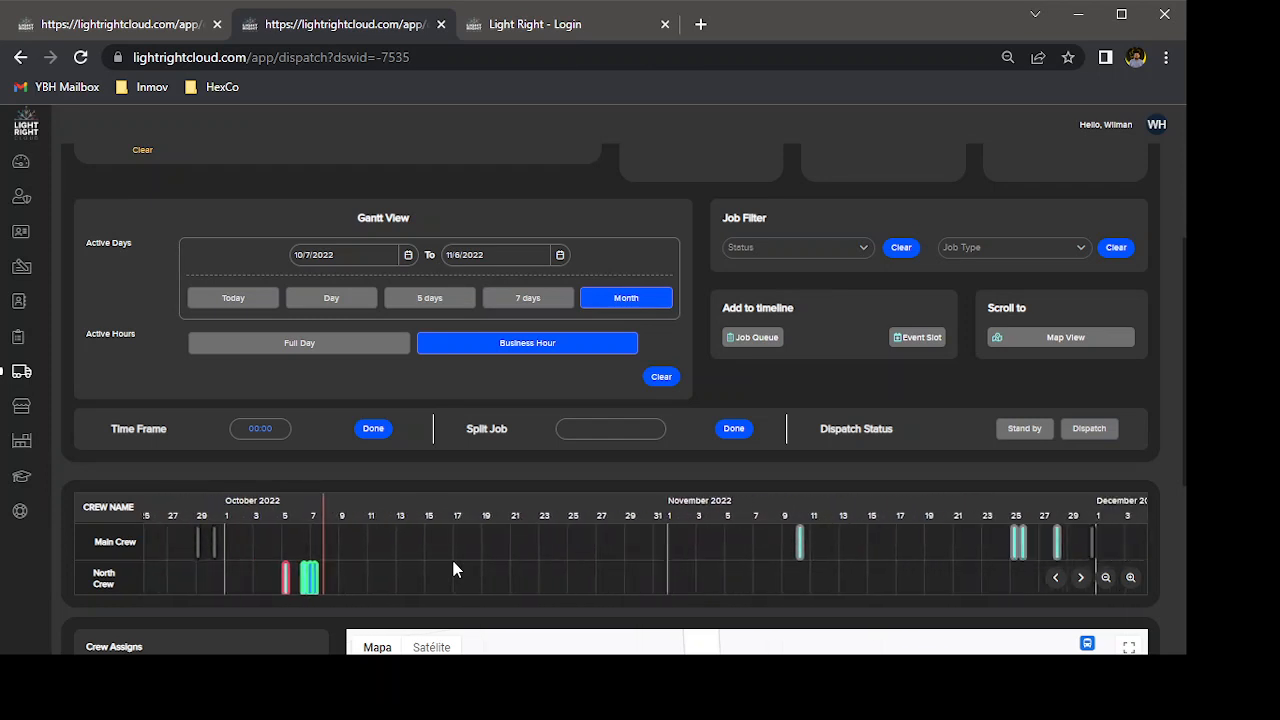
{"action": "scroll", "coordinate": [453, 569], "scroll_direction": "down", "scroll_amount": 5}
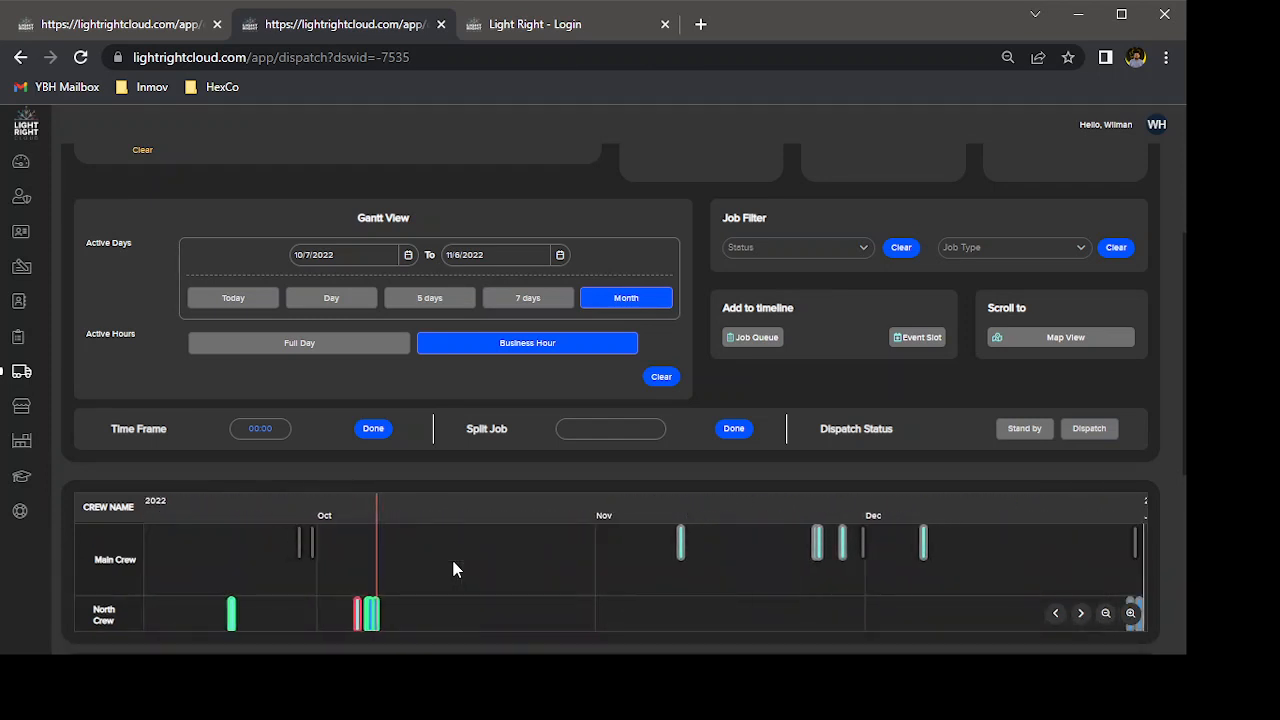
{"action": "scroll", "coordinate": [453, 569], "scroll_direction": "up", "scroll_amount": 4}
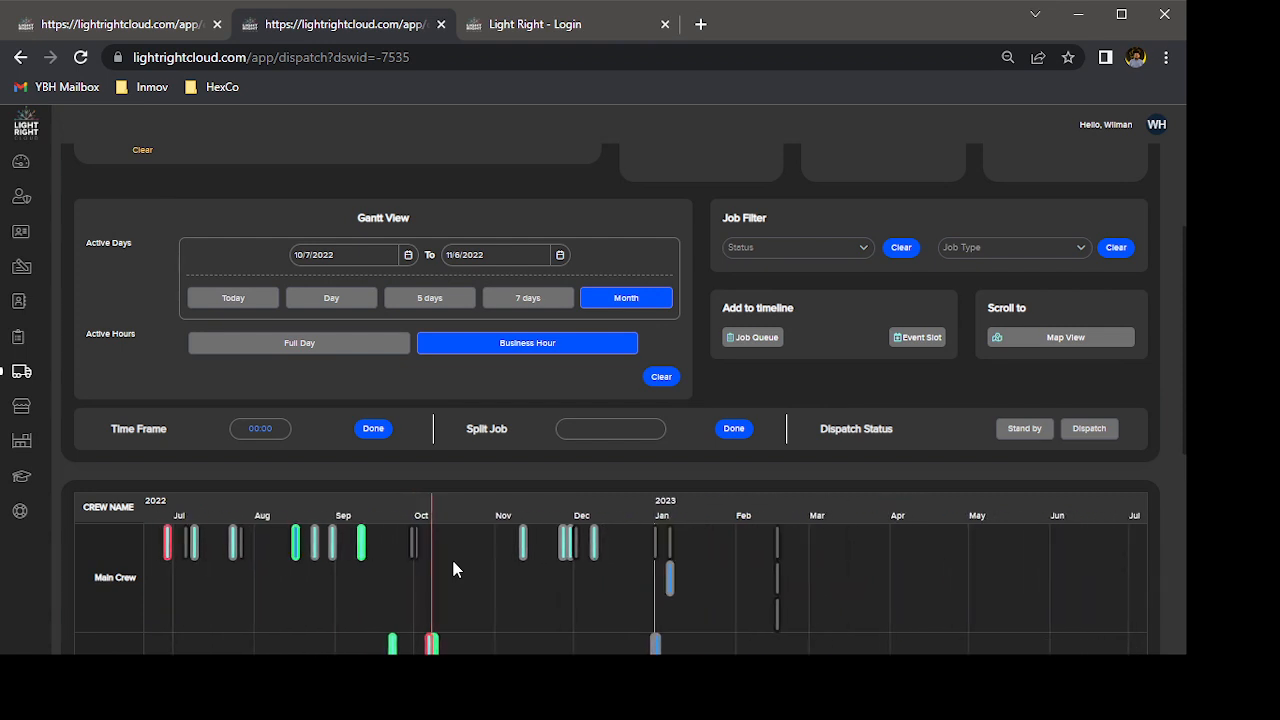
{"action": "scroll", "coordinate": [453, 569], "scroll_direction": "up", "scroll_amount": 4}
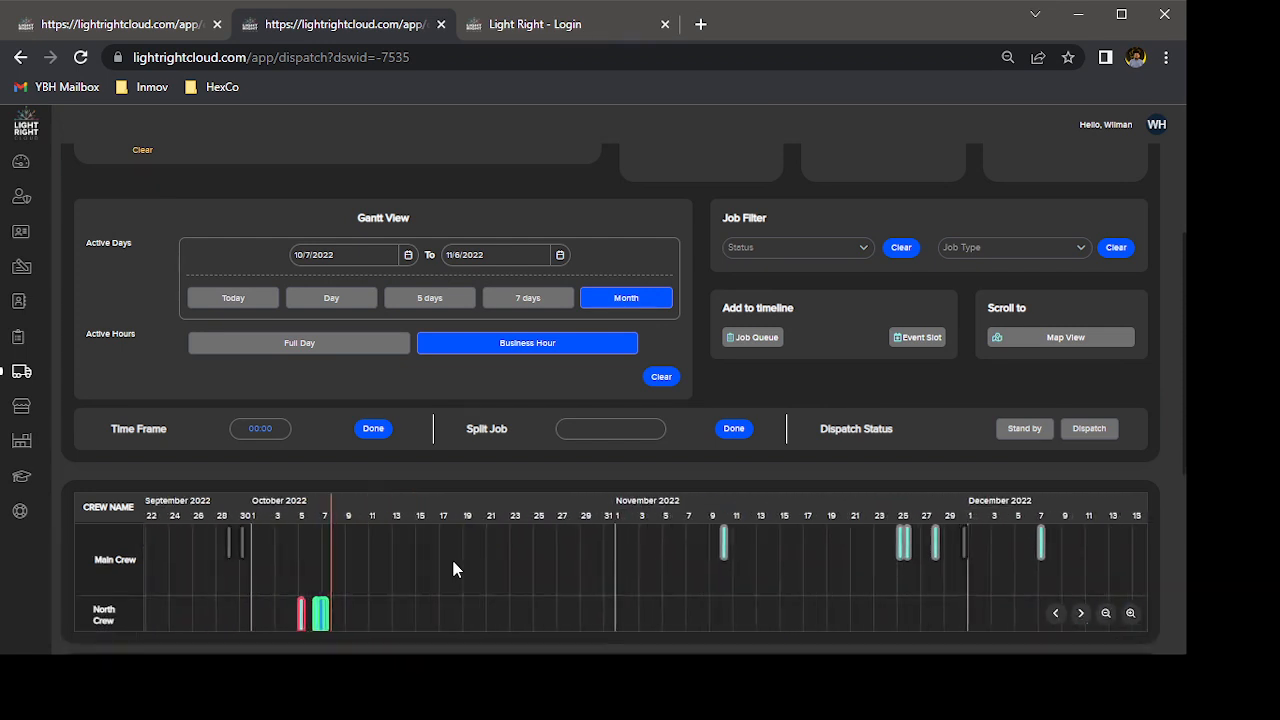
{"action": "scroll", "coordinate": [453, 569], "scroll_direction": "up", "scroll_amount": 4}
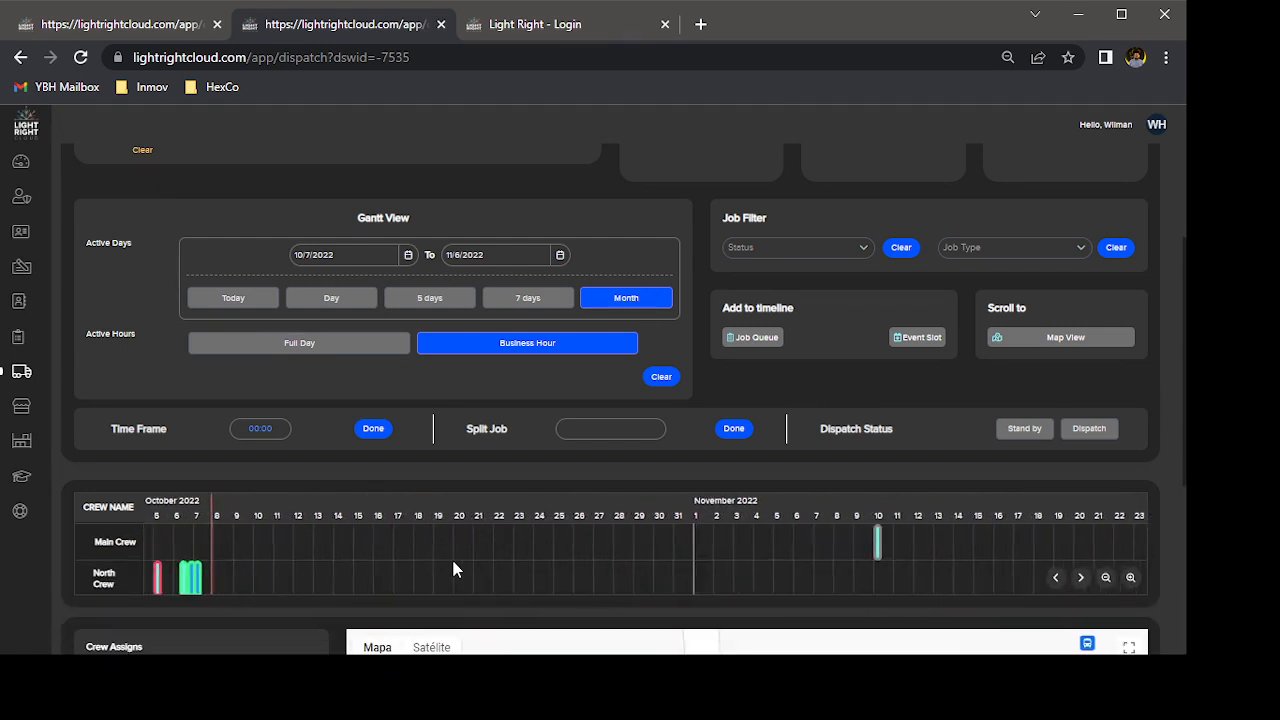
{"action": "scroll", "coordinate": [453, 569], "scroll_direction": "up", "scroll_amount": 4}
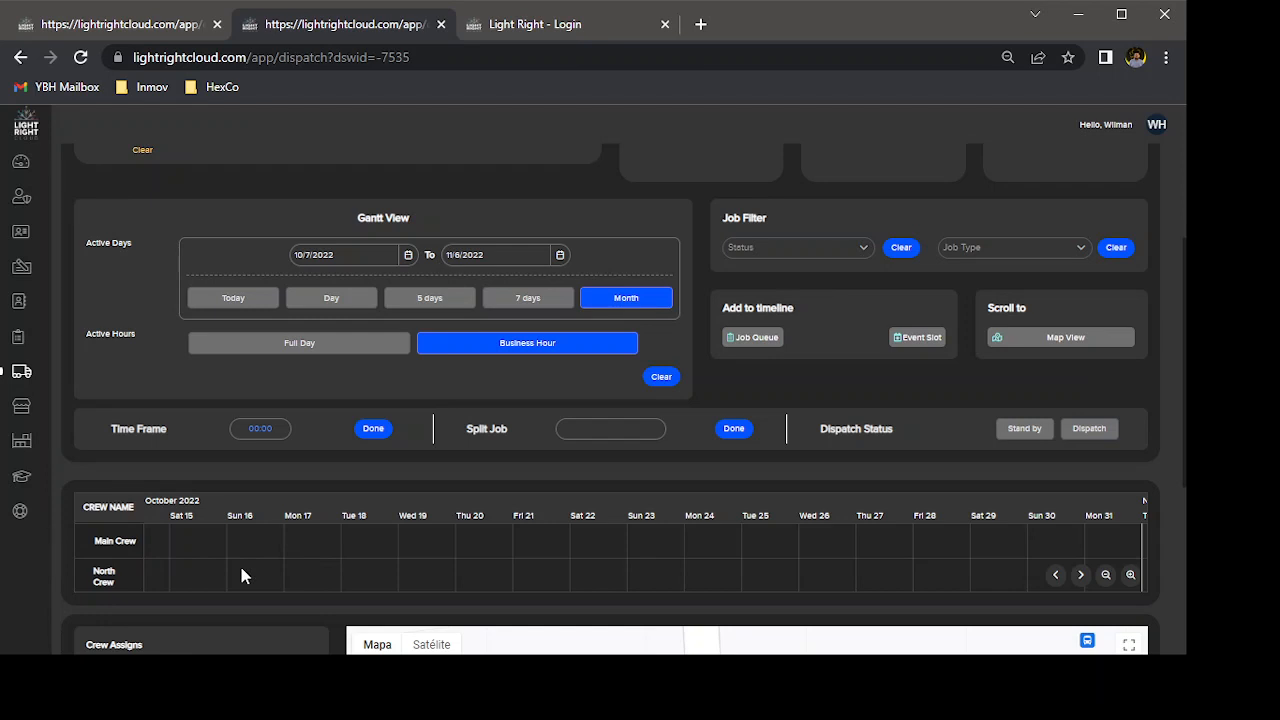
{"action": "left_click", "coordinate": [1056, 576]}
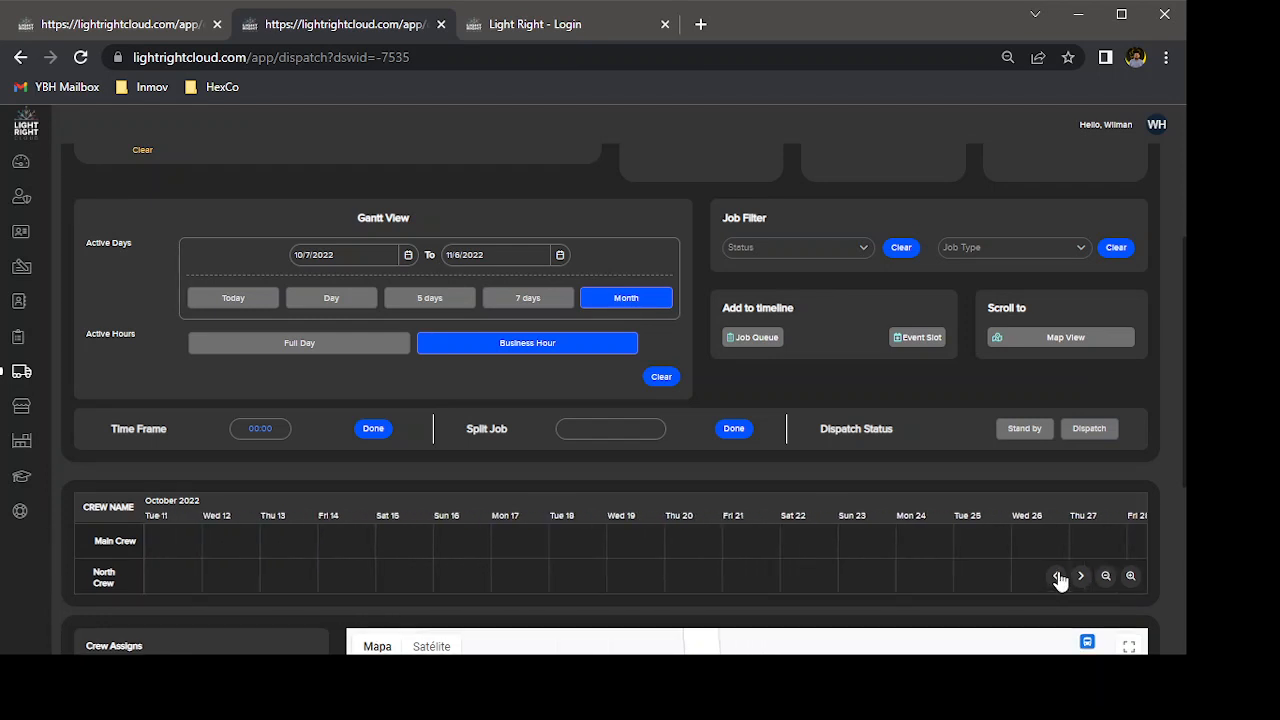
{"action": "left_click", "coordinate": [1056, 576]}
{"action": "left_click", "coordinate": [1056, 576]}
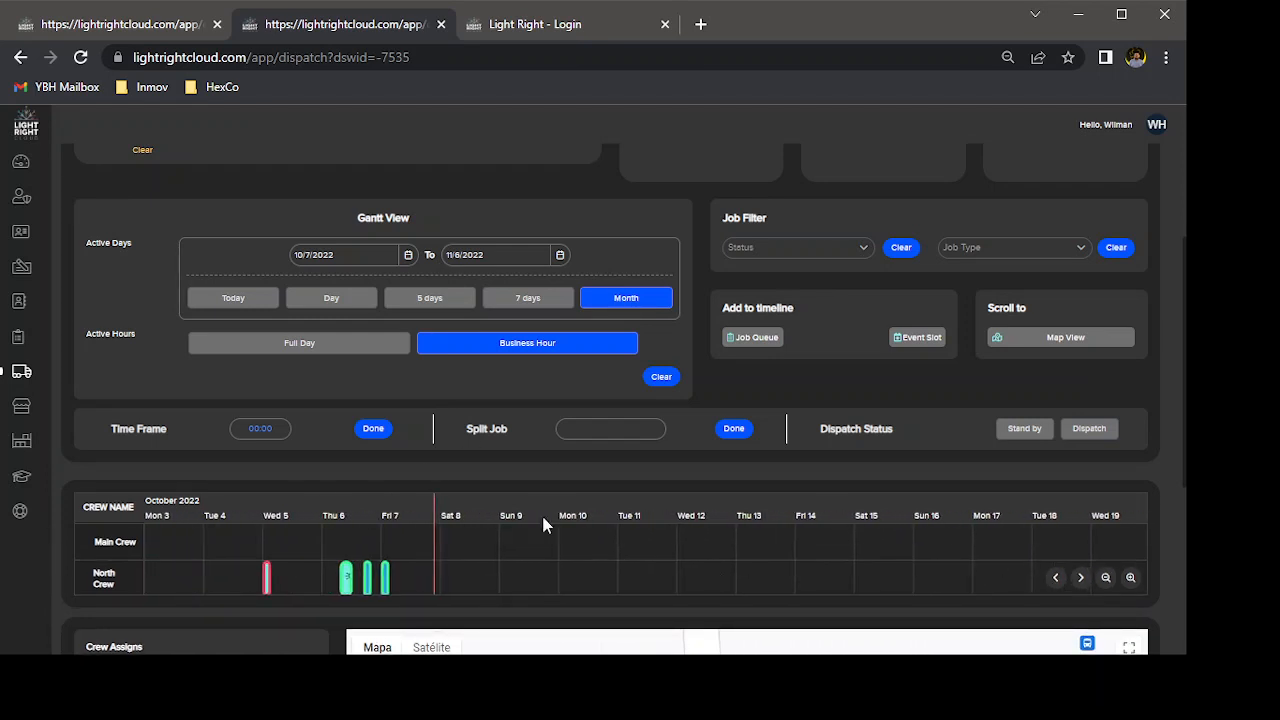
Filter the timeline jobs by the Dispatched status and view the matching jobs across October and November.
{"action": "left_click", "coordinate": [862, 250]}
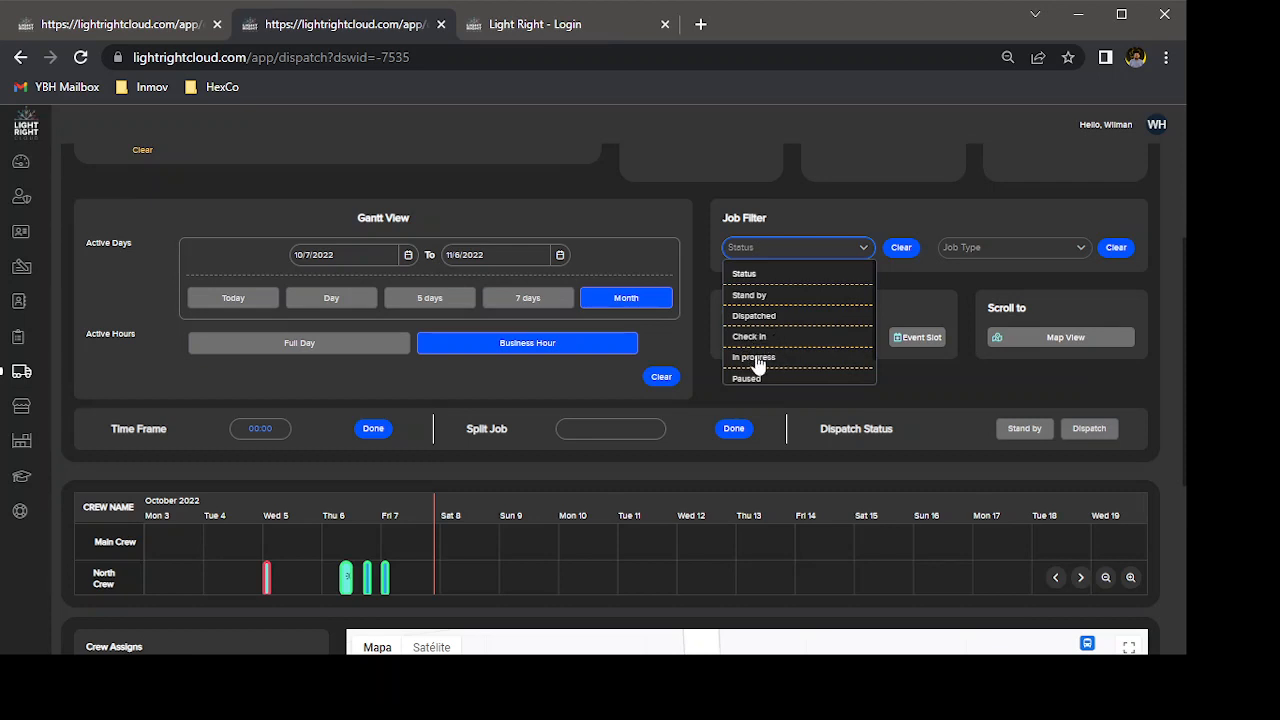
{"action": "scroll", "coordinate": [757, 364], "scroll_direction": "down", "scroll_amount": 1}
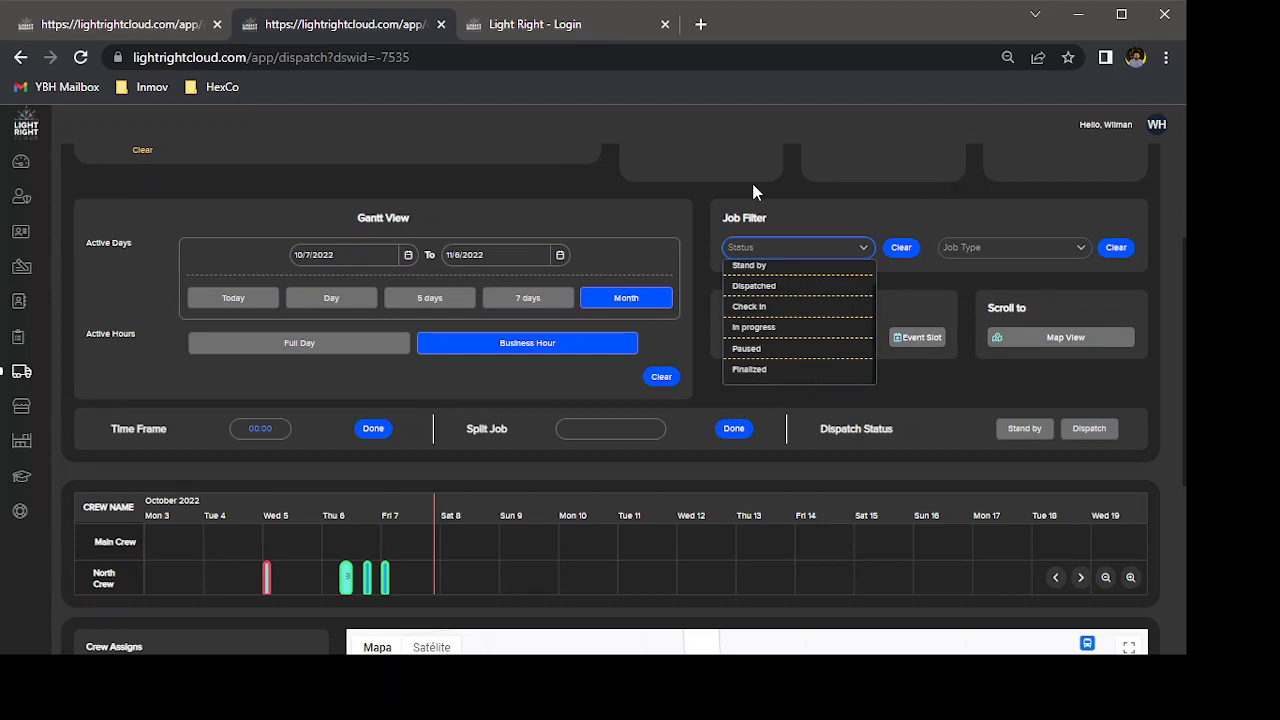
{"action": "left_click", "coordinate": [768, 290]}
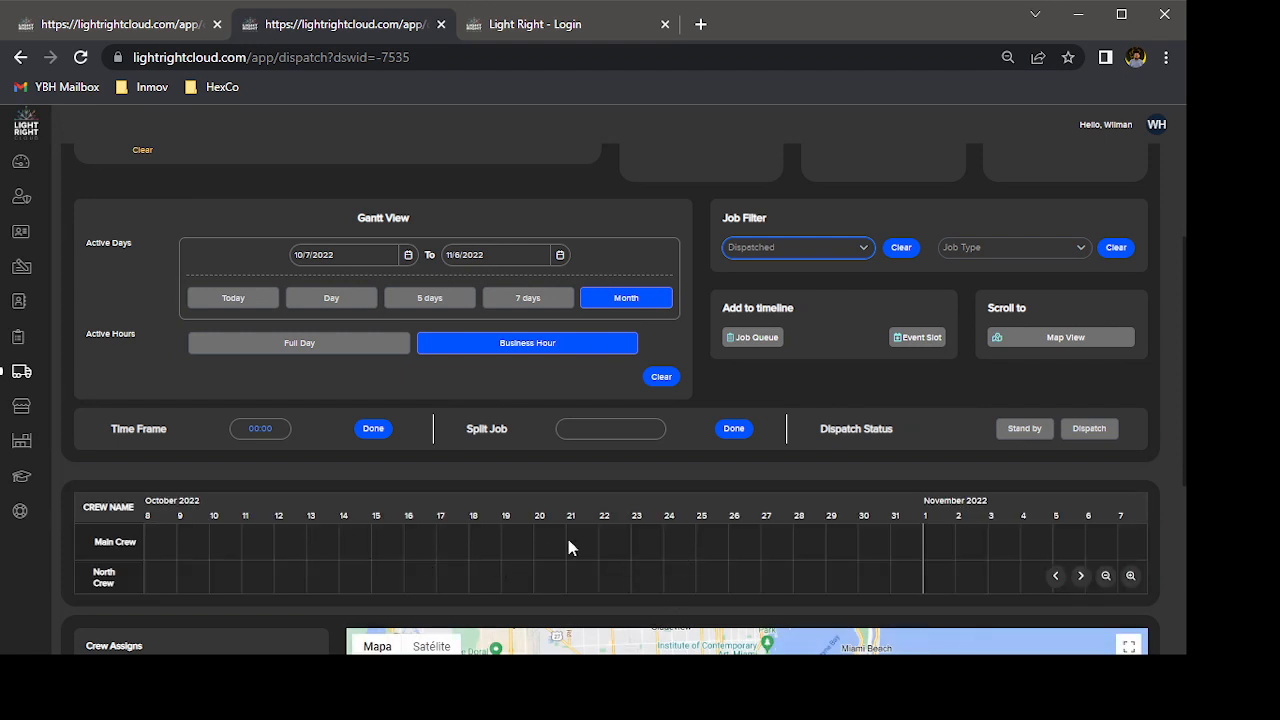
{"action": "scroll", "coordinate": [568, 540], "scroll_direction": "down", "scroll_amount": 5}
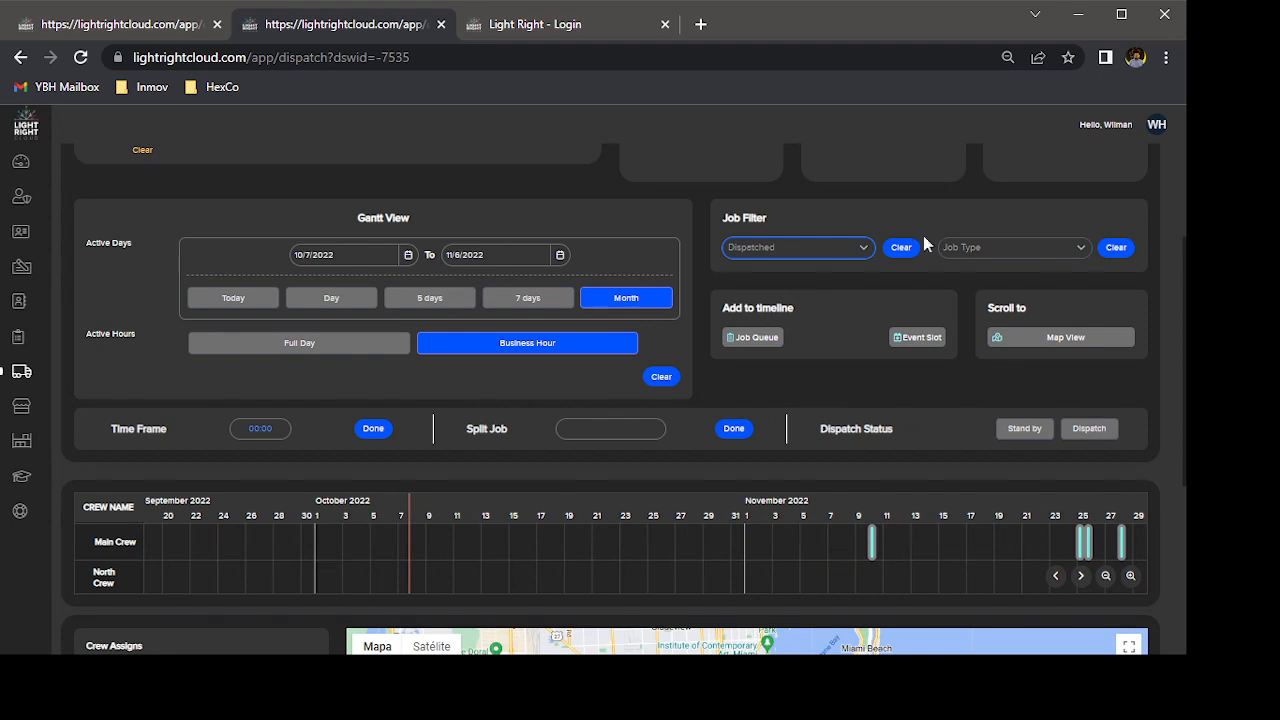
Review the available job types in the job filter without selecting one.
{"action": "left_click", "coordinate": [1079, 253]}
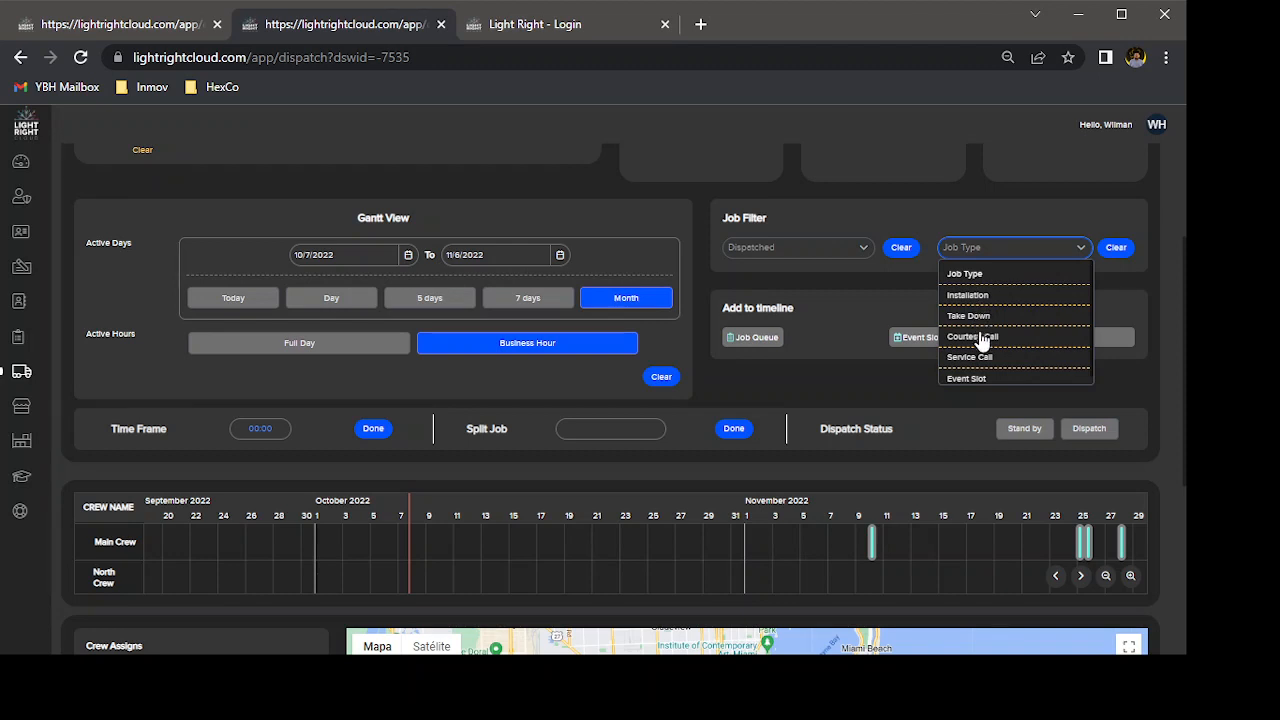
{"action": "scroll", "coordinate": [977, 376], "scroll_direction": "down", "scroll_amount": 1}
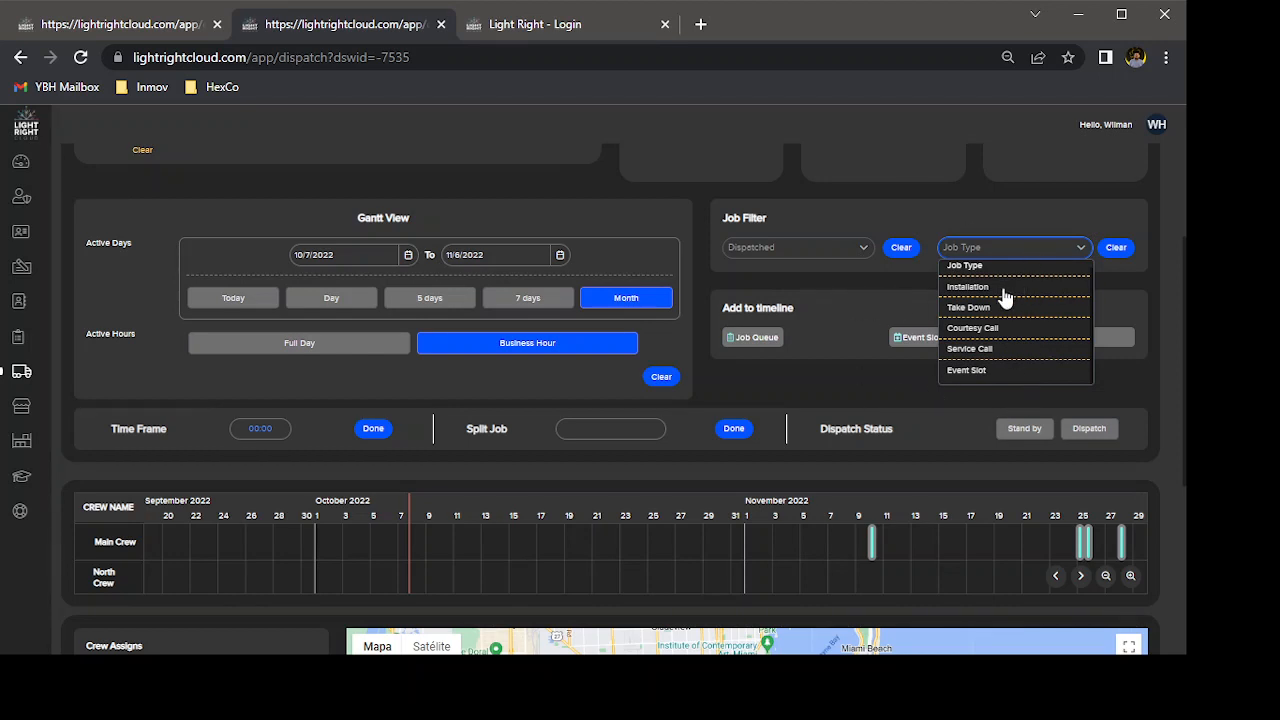
{"action": "scroll", "coordinate": [1003, 294], "scroll_direction": "up", "scroll_amount": 1}
{"action": "left_click", "coordinate": [791, 400]}
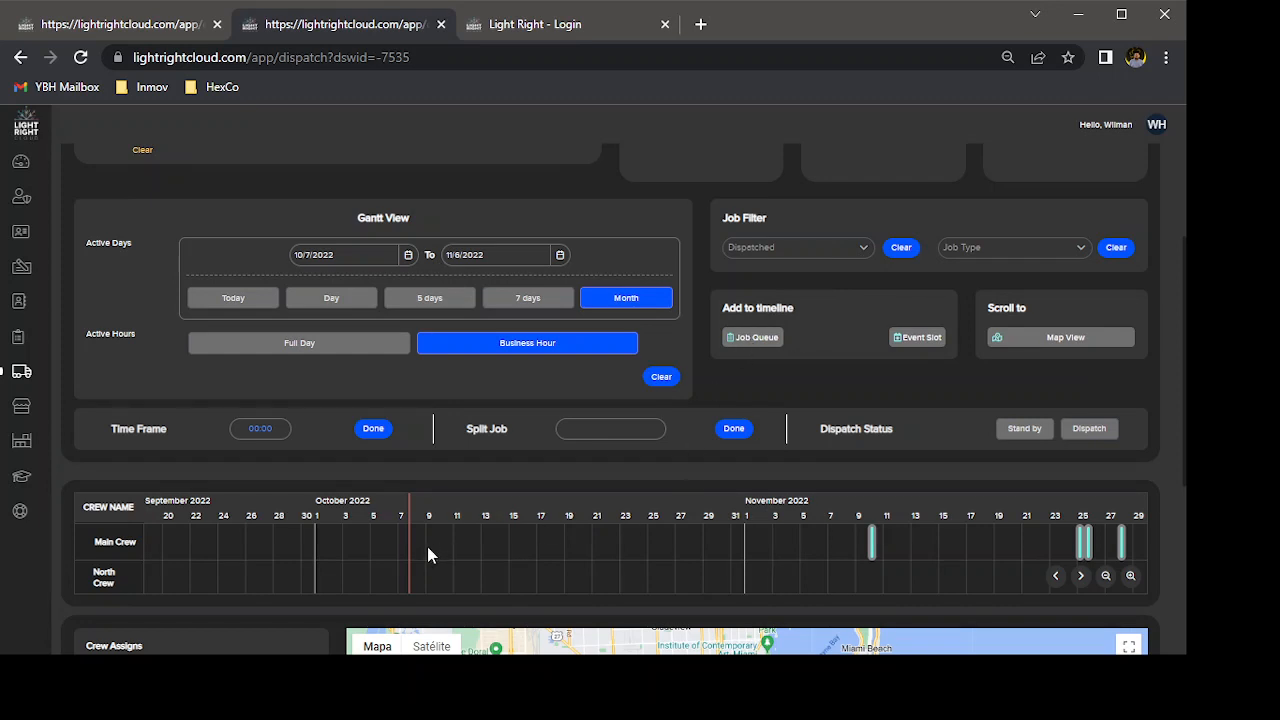
Add an installation job from page 19 of the job queue to the Main Crew timeline on Sat 8 October.
{"action": "scroll", "coordinate": [427, 546], "scroll_direction": "up", "scroll_amount": 3}
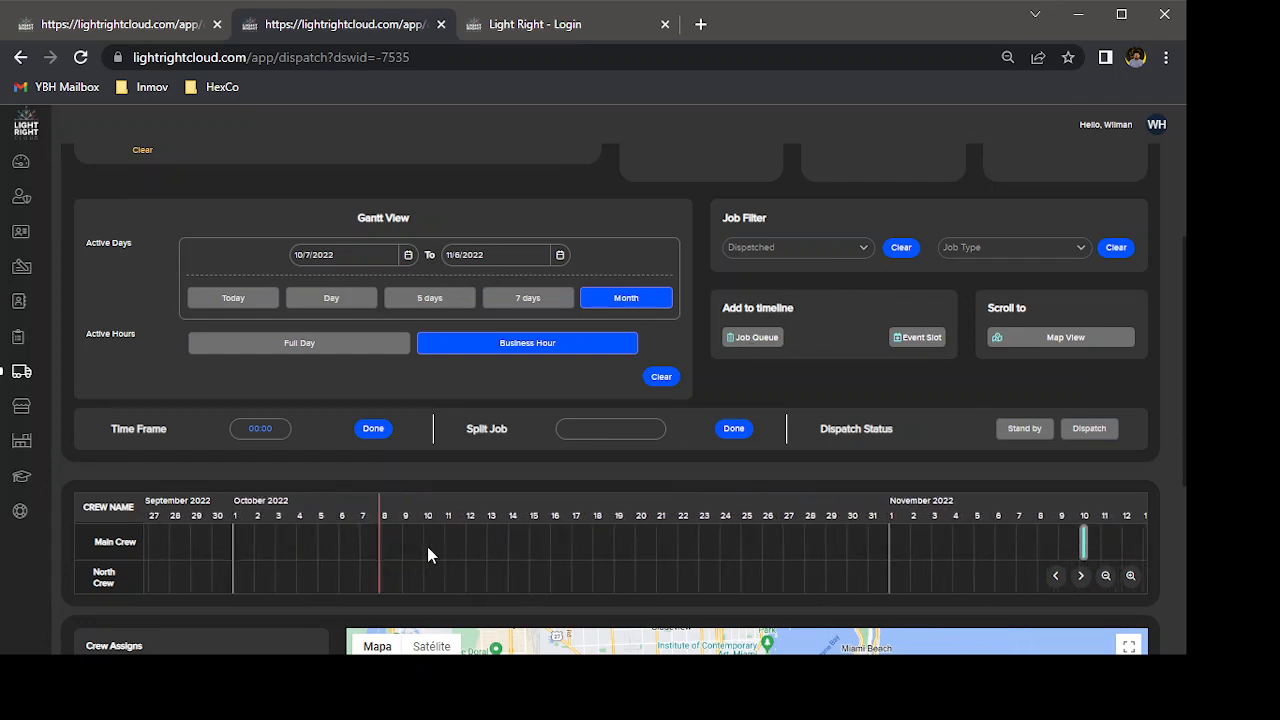
{"action": "scroll", "coordinate": [427, 546], "scroll_direction": "up", "scroll_amount": 5}
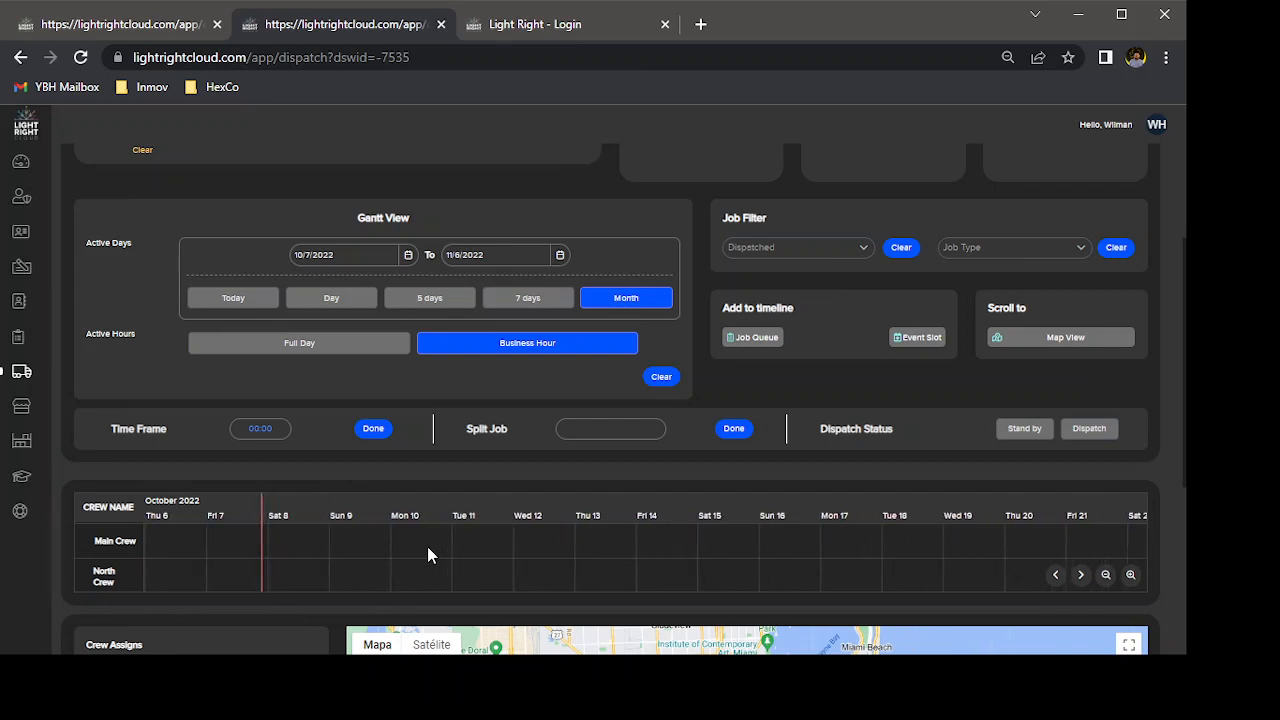
{"action": "scroll", "coordinate": [427, 546], "scroll_direction": "up", "scroll_amount": 1}
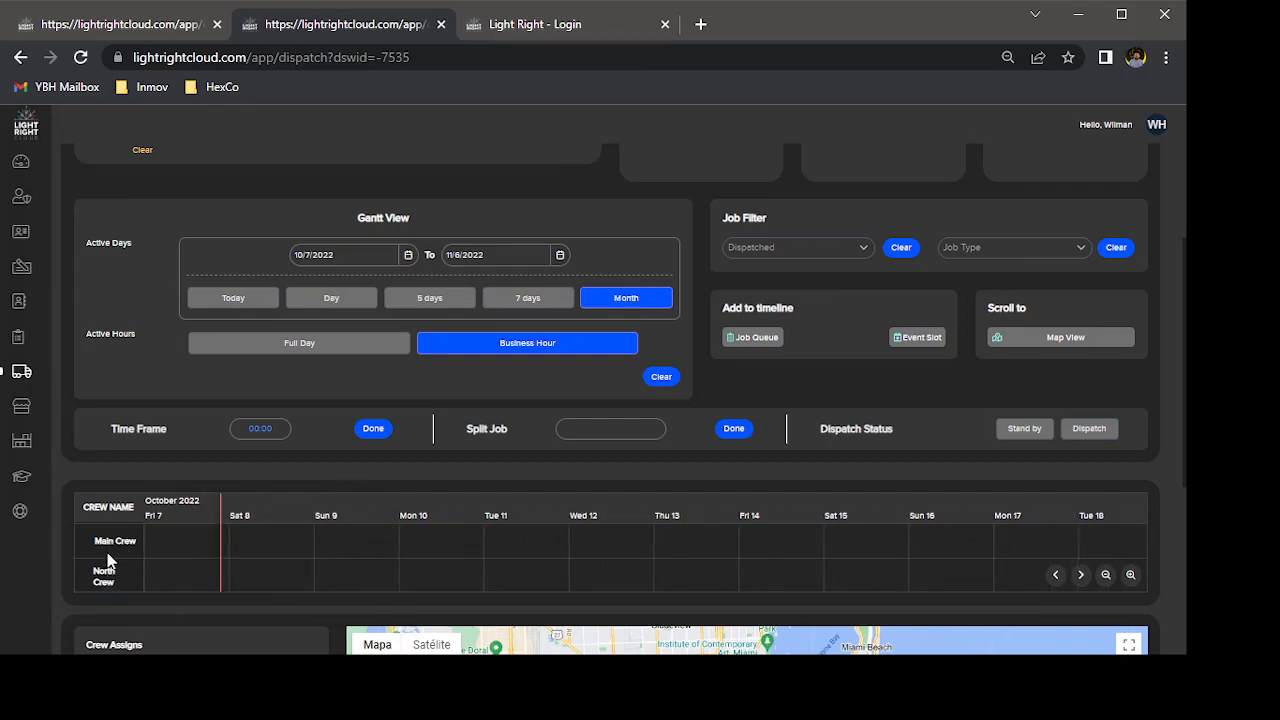
{"action": "left_click", "coordinate": [755, 340]}
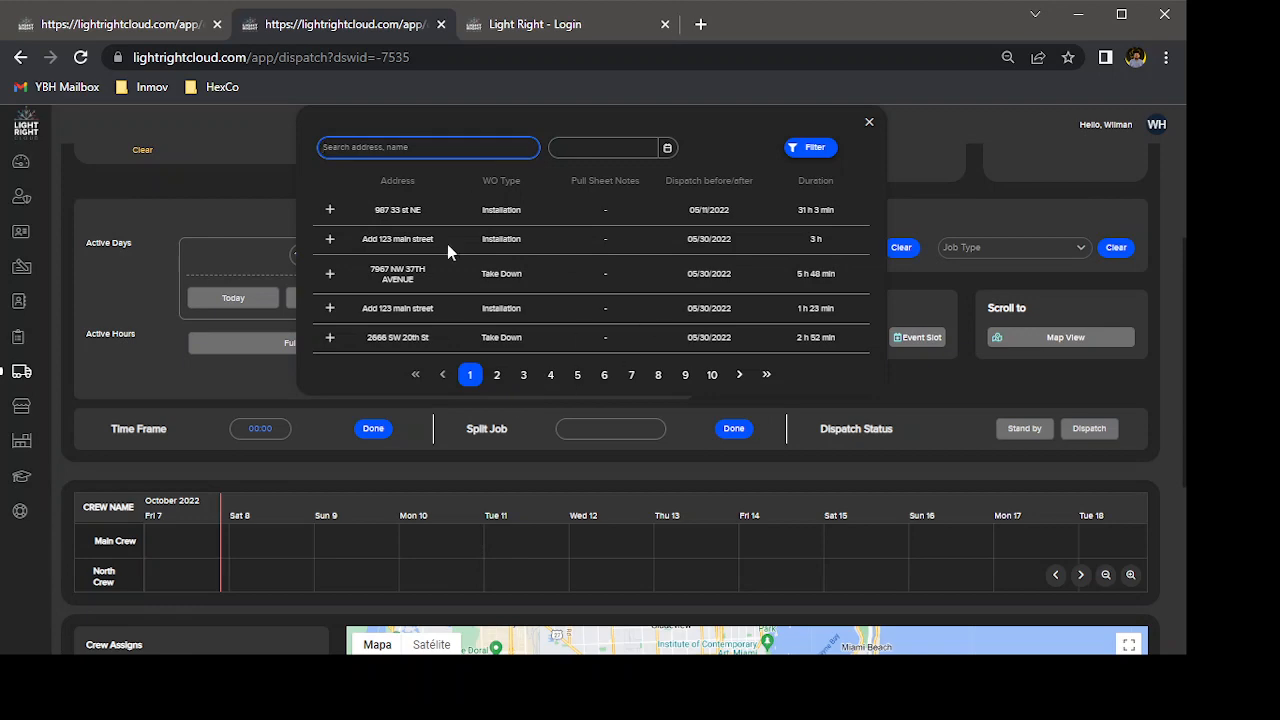
{"action": "left_click", "coordinate": [766, 374]}
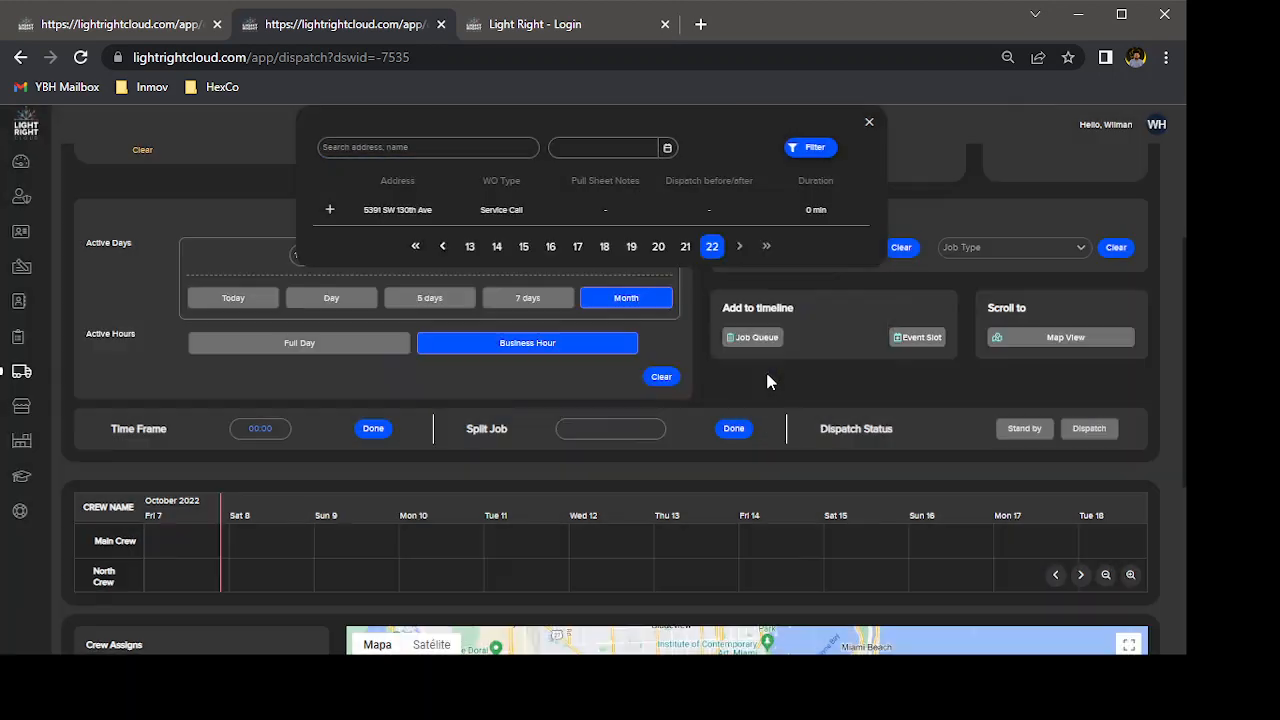
{"action": "left_click", "coordinate": [631, 246]}
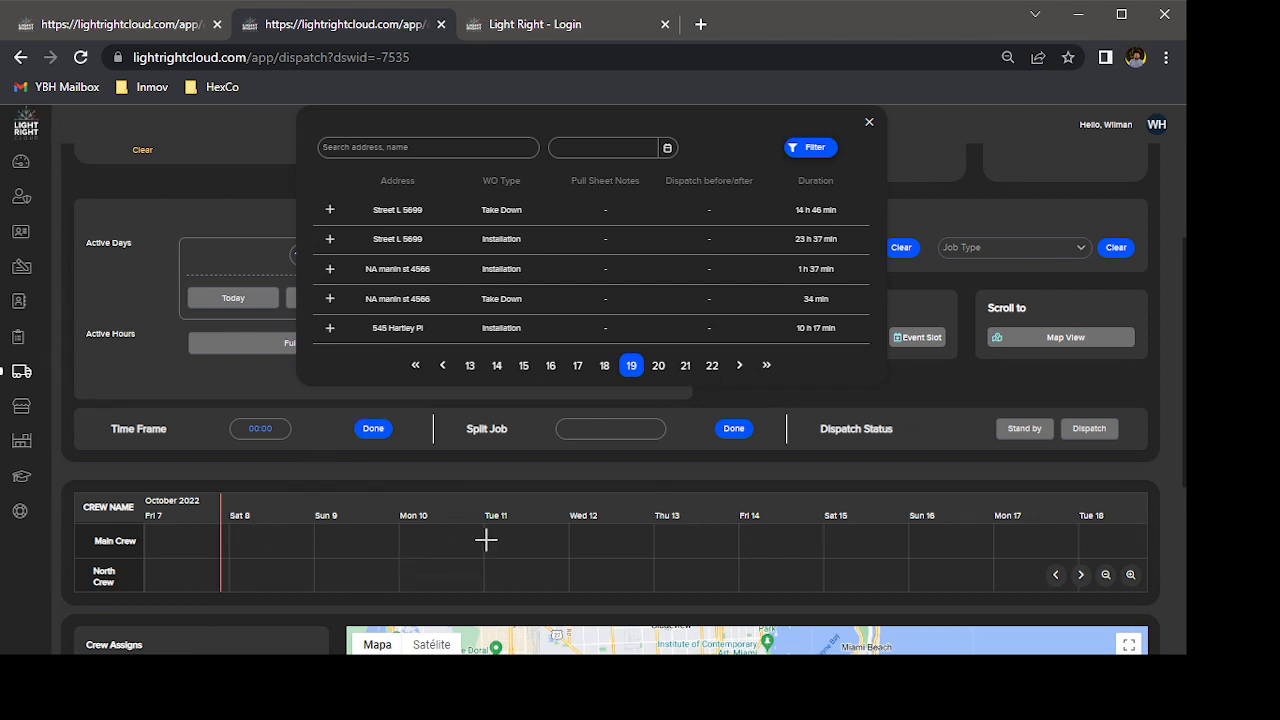
{"action": "left_click", "coordinate": [245, 541]}
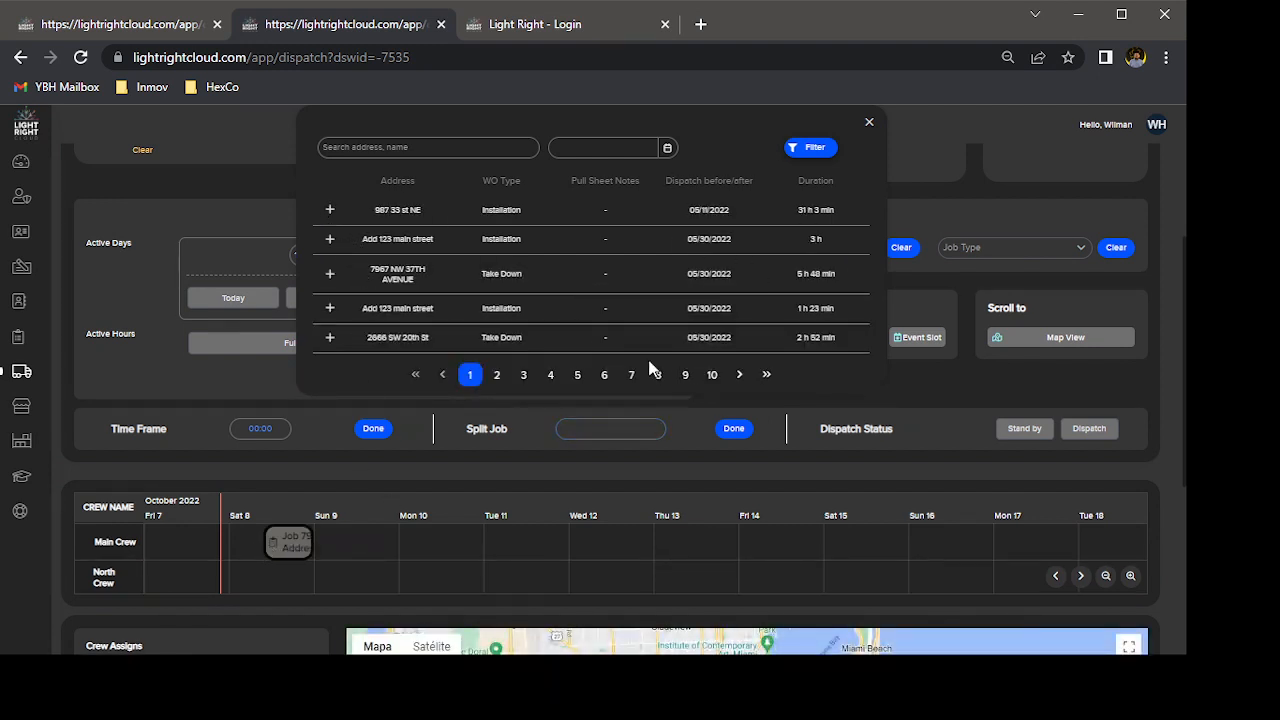
Add another job from page 18 of the job queue to the Main Crew timeline on Sat 15 October and close the queue.
{"action": "left_click", "coordinate": [766, 374]}
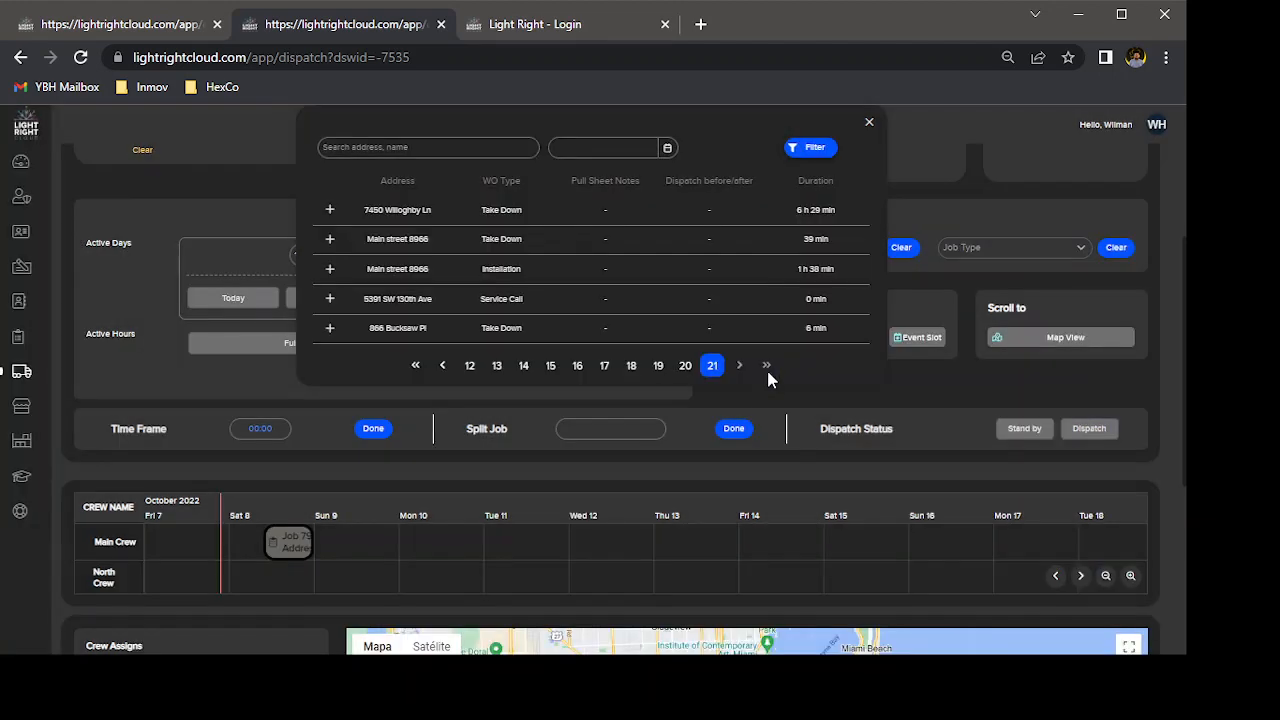
{"action": "left_click", "coordinate": [658, 367]}
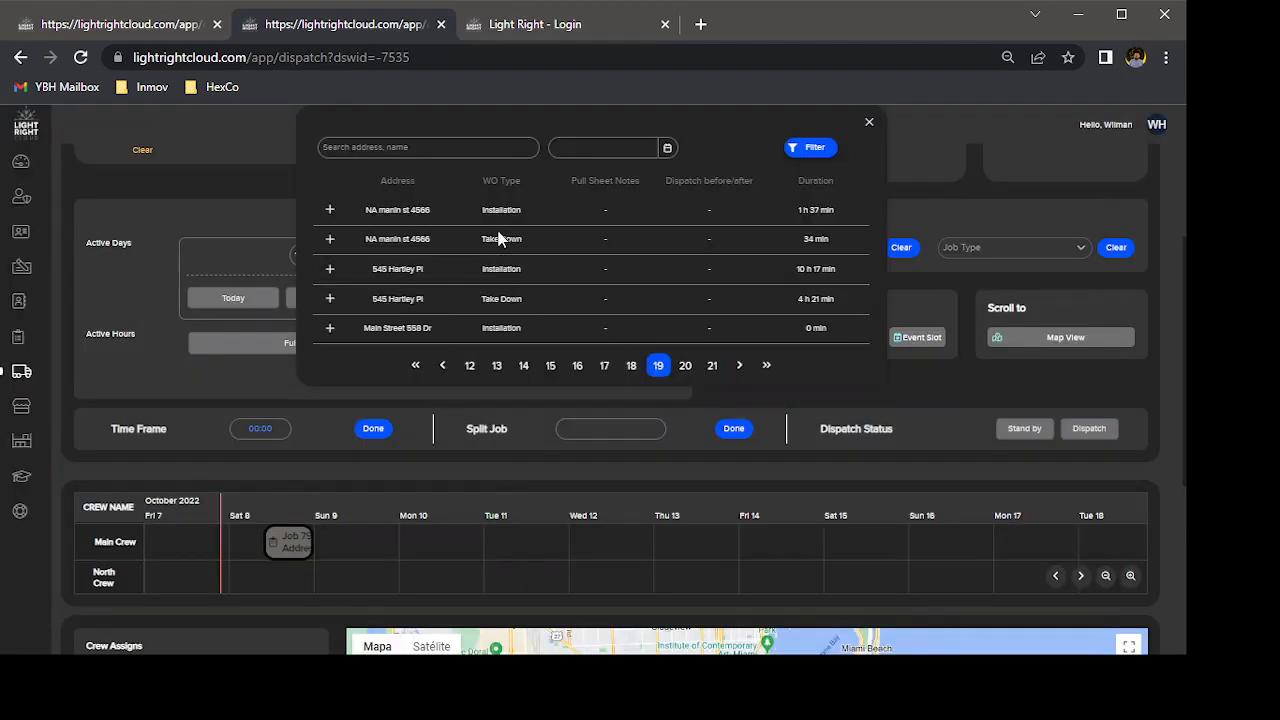
{"action": "left_click", "coordinate": [632, 367]}
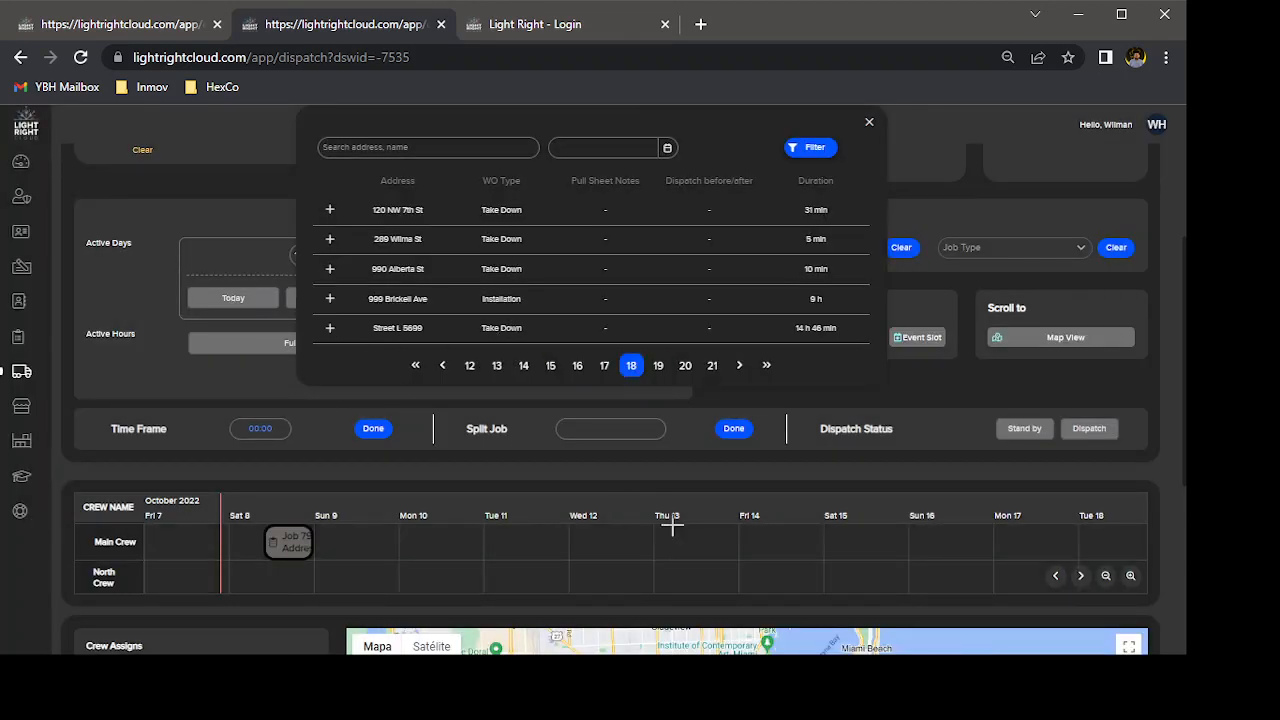
{"action": "left_click", "coordinate": [843, 540]}
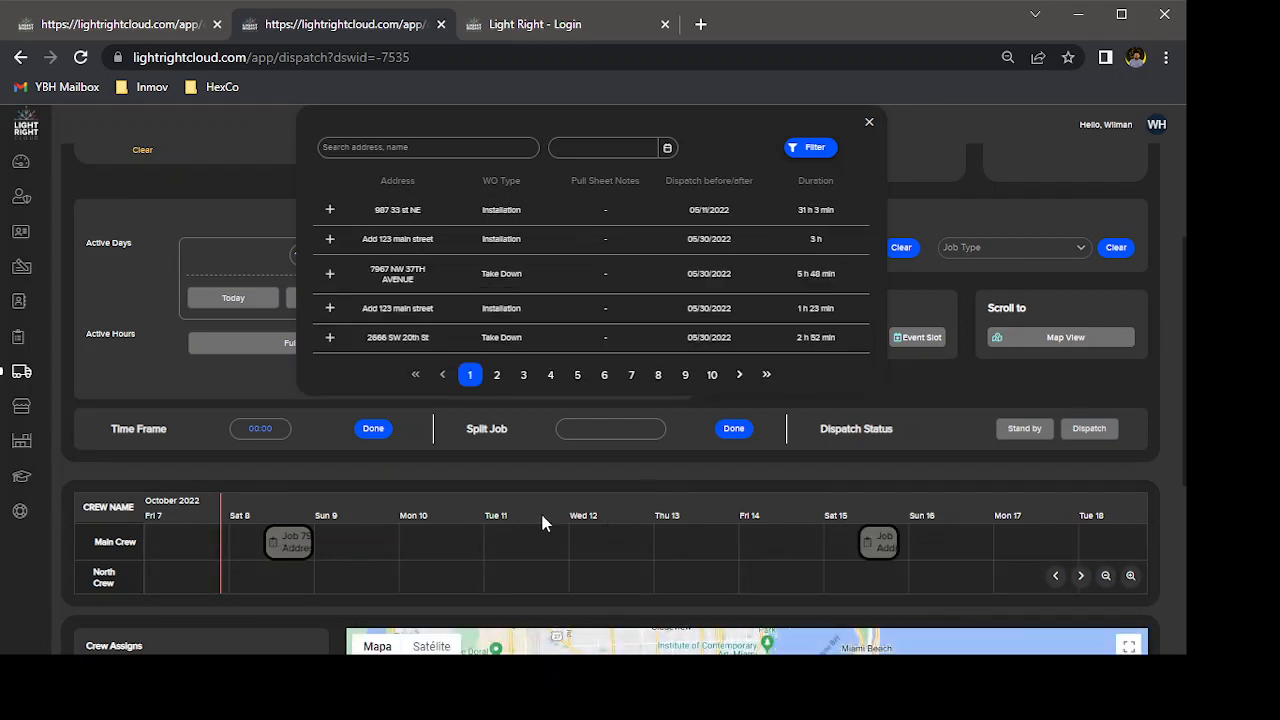
{"action": "left_click", "coordinate": [869, 122]}
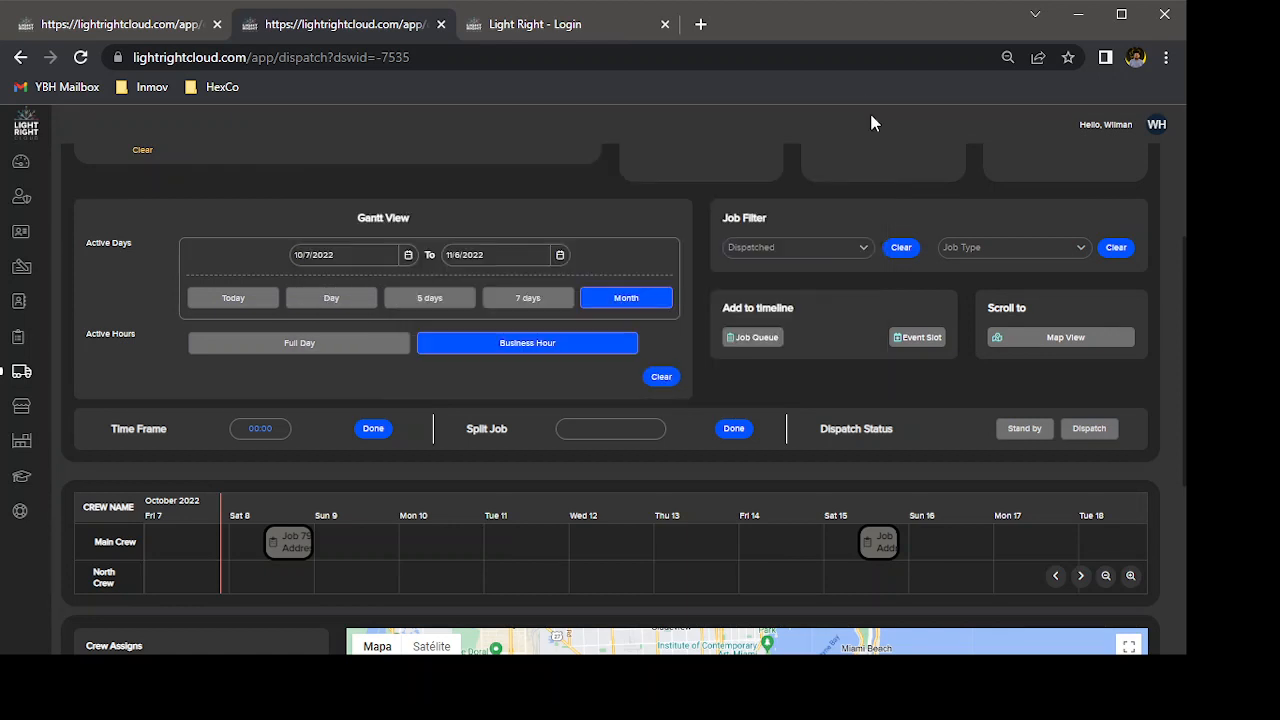
Open the details of the Main Crew job on Sat 8 October and examine its status, location and order information.
{"action": "left_click", "coordinate": [295, 541]}
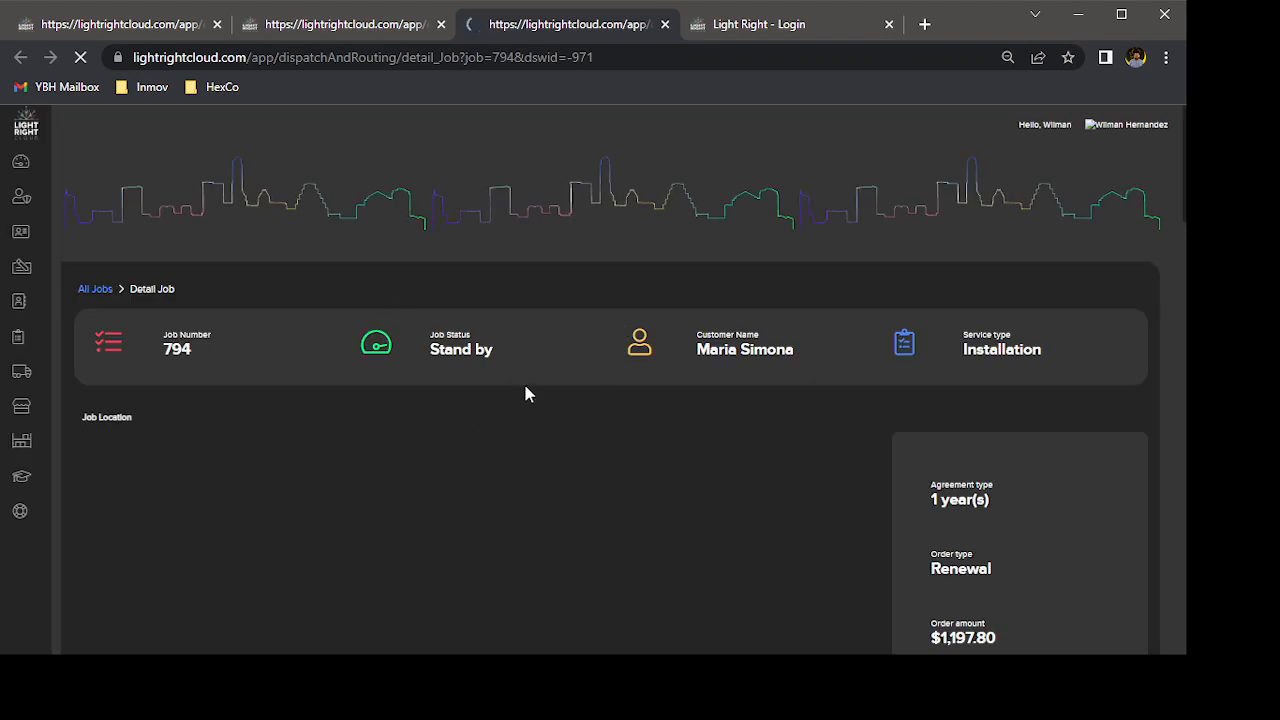
{"action": "scroll", "coordinate": [671, 457], "scroll_direction": "down", "scroll_amount": 3}
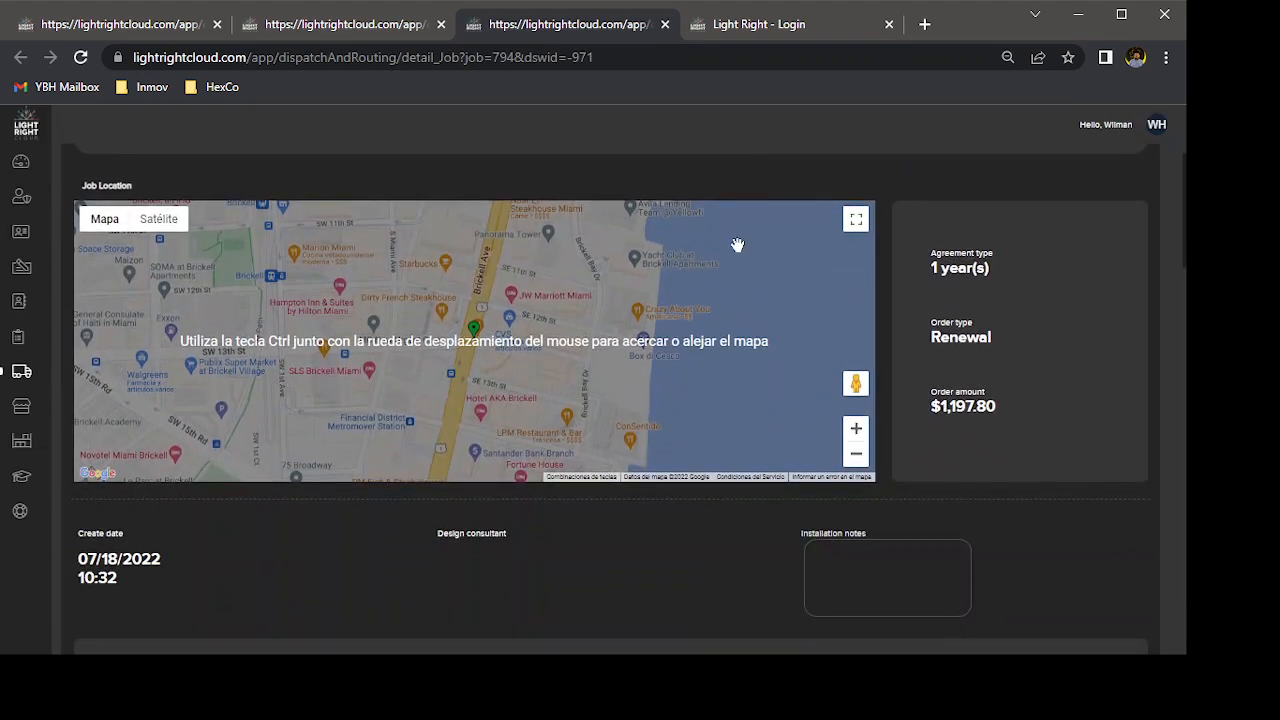
{"action": "scroll", "coordinate": [737, 245], "scroll_direction": "up", "scroll_amount": 2}
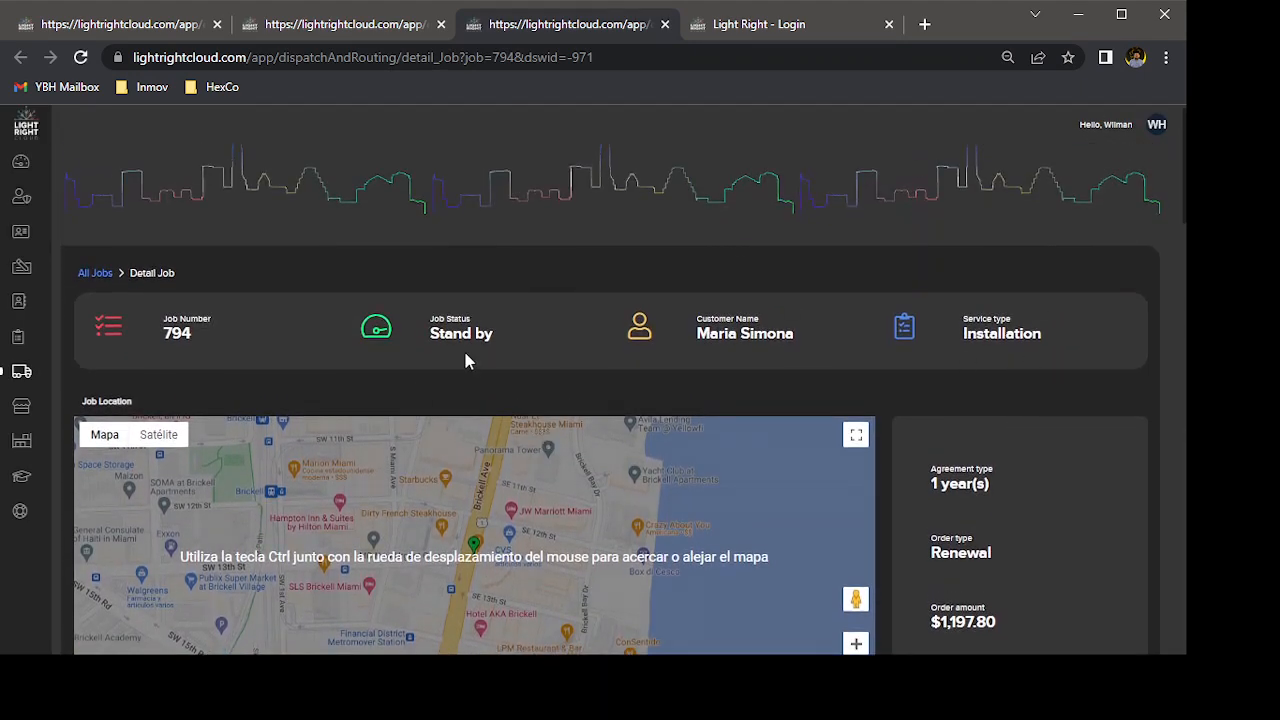
{"action": "scroll", "coordinate": [306, 389], "scroll_direction": "down", "scroll_amount": 3}
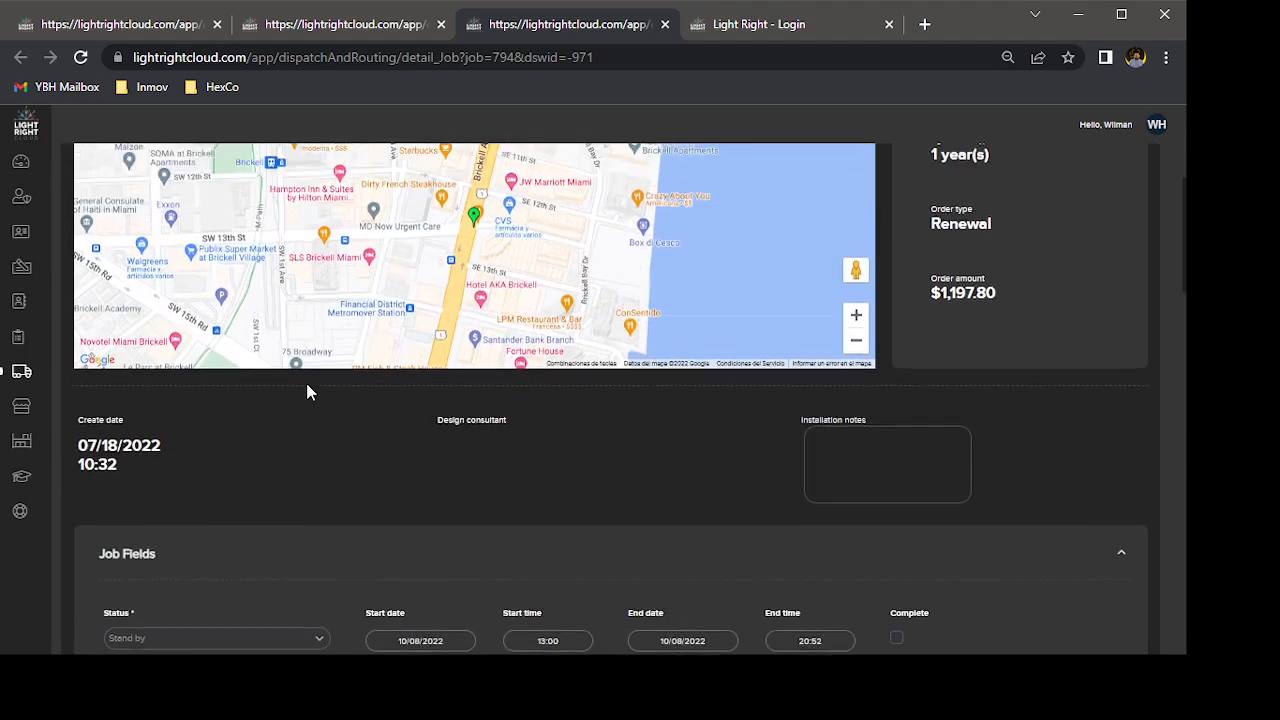
{"action": "scroll", "coordinate": [307, 392], "scroll_direction": "up", "scroll_amount": 2}
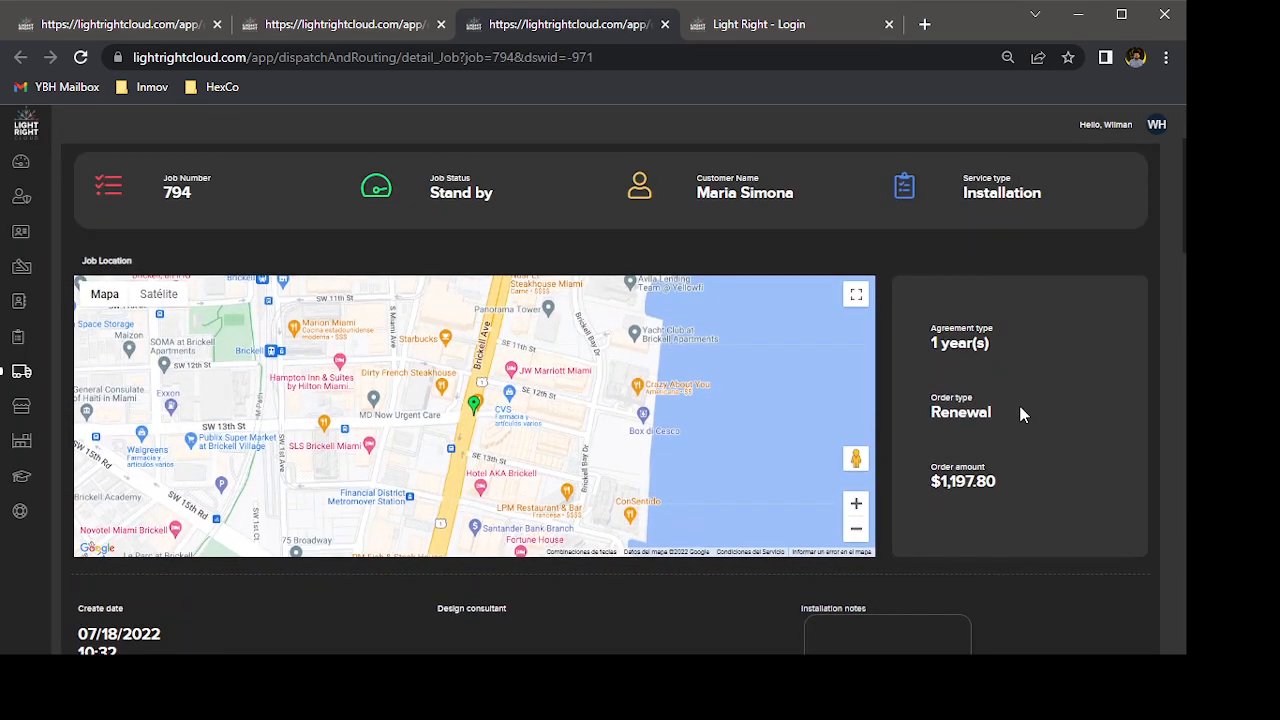
{"action": "scroll", "coordinate": [1020, 406], "scroll_direction": "down", "scroll_amount": 4}
{"action": "scroll", "coordinate": [1020, 406], "scroll_direction": "up", "scroll_amount": 1}
{"action": "scroll", "coordinate": [1020, 406], "scroll_direction": "down", "scroll_amount": 2}
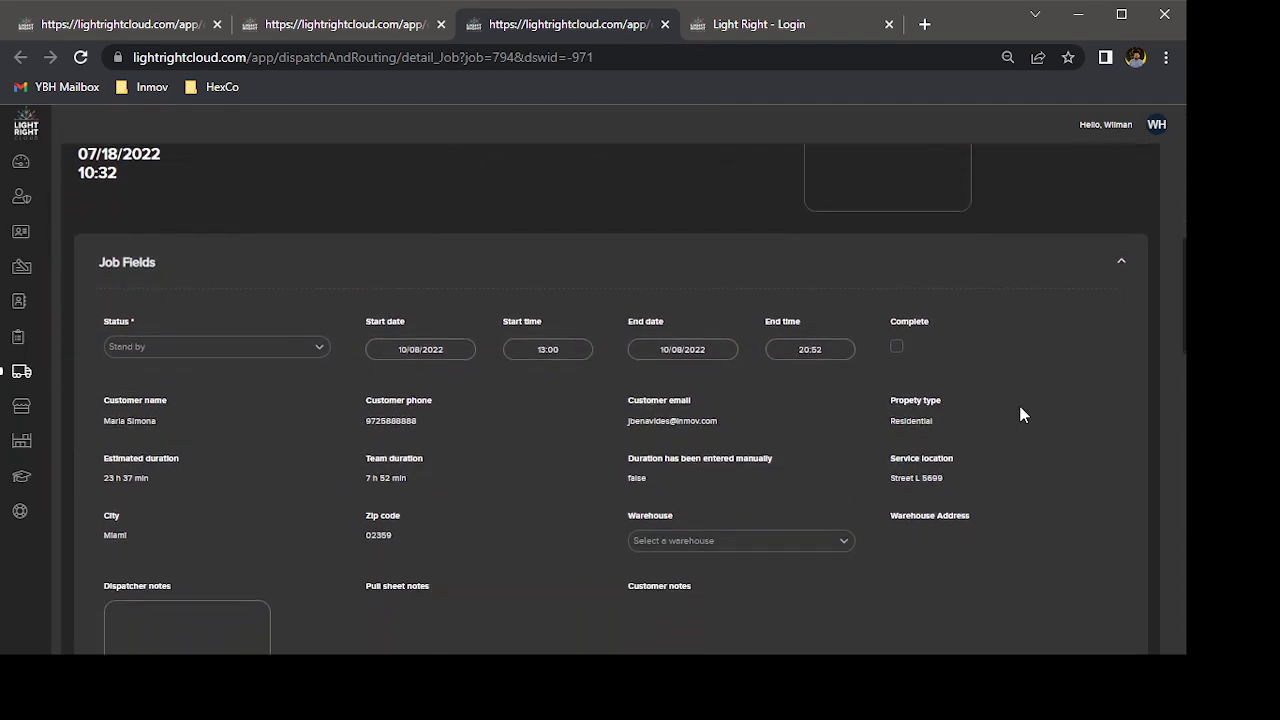
Examine the job's fields, assigned crew members, job segments, labor items, attachments and notes.
{"action": "scroll", "coordinate": [1020, 406], "scroll_direction": "down", "scroll_amount": 1}
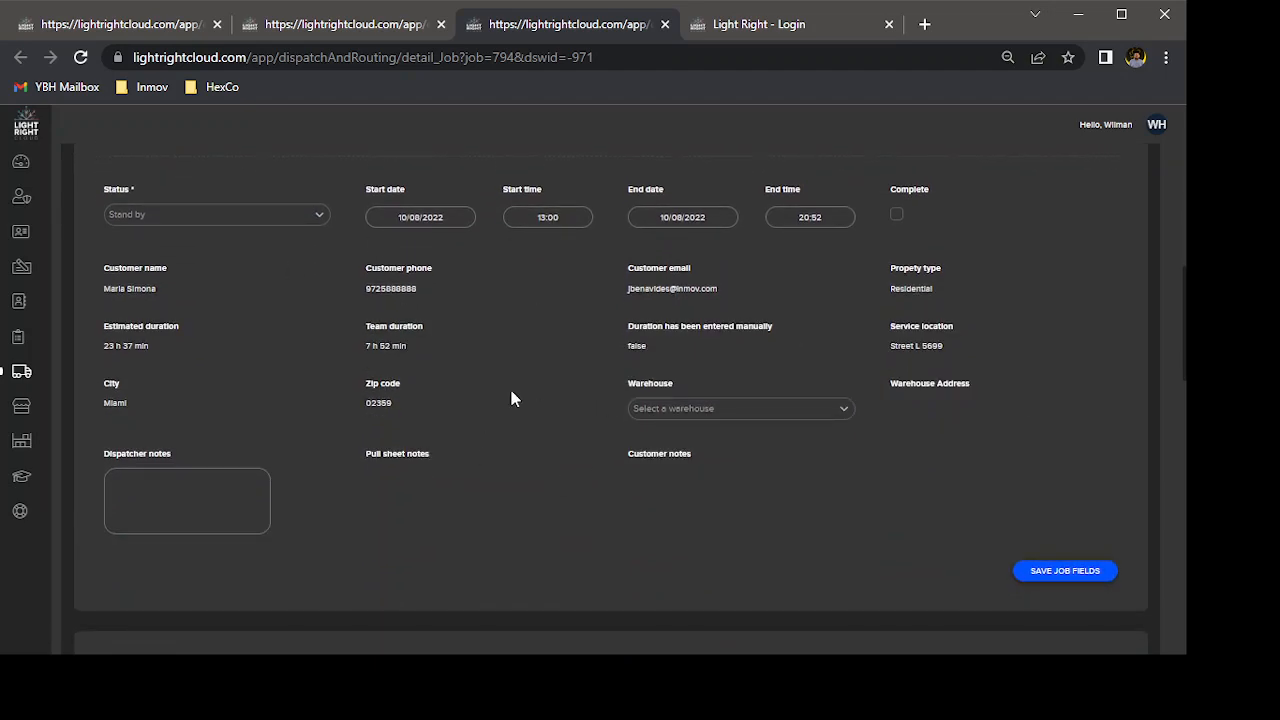
{"action": "scroll", "coordinate": [511, 398], "scroll_direction": "down", "scroll_amount": 4}
{"action": "scroll", "coordinate": [511, 398], "scroll_direction": "up", "scroll_amount": 1}
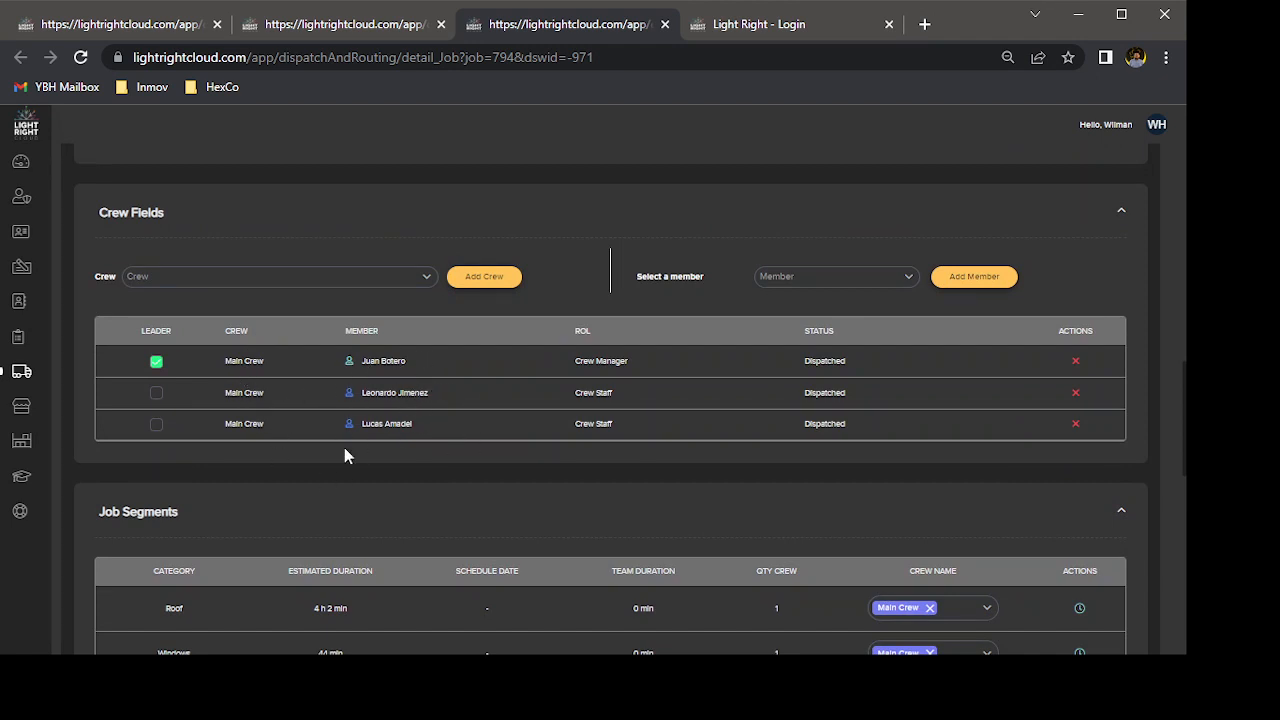
{"action": "scroll", "coordinate": [400, 396], "scroll_direction": "down", "scroll_amount": 3}
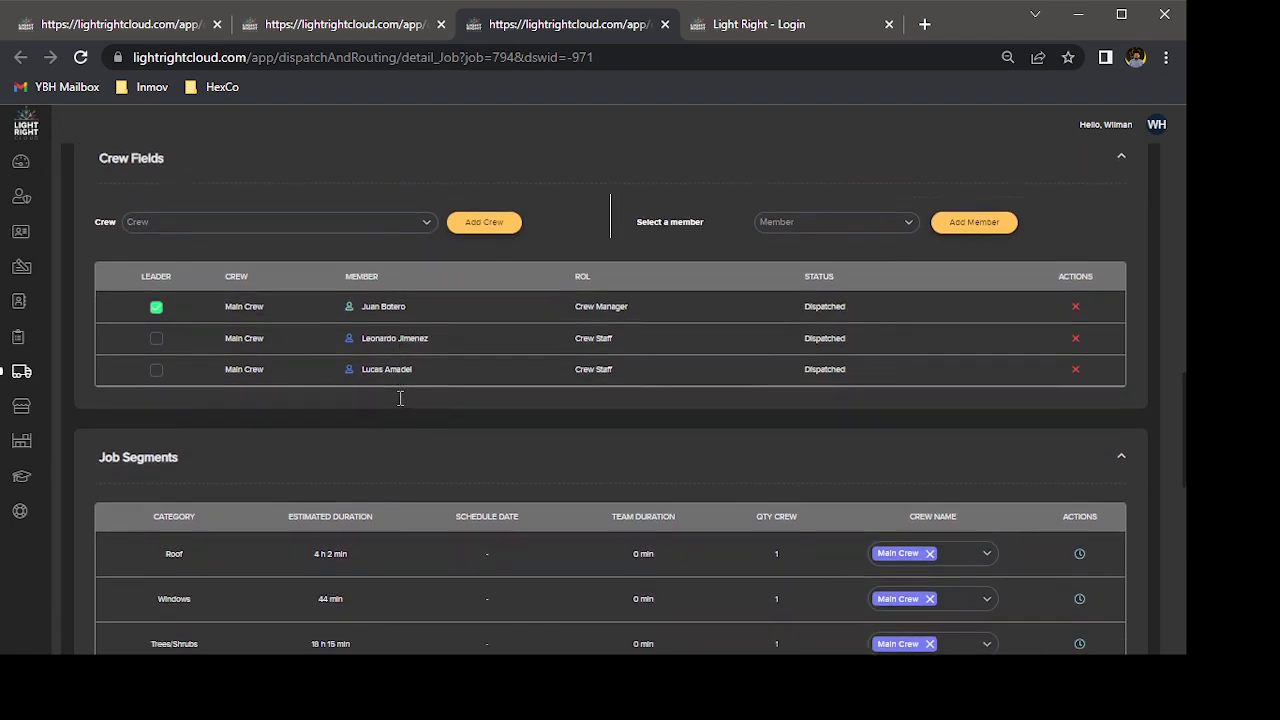
{"action": "scroll", "coordinate": [400, 398], "scroll_direction": "down", "scroll_amount": 1}
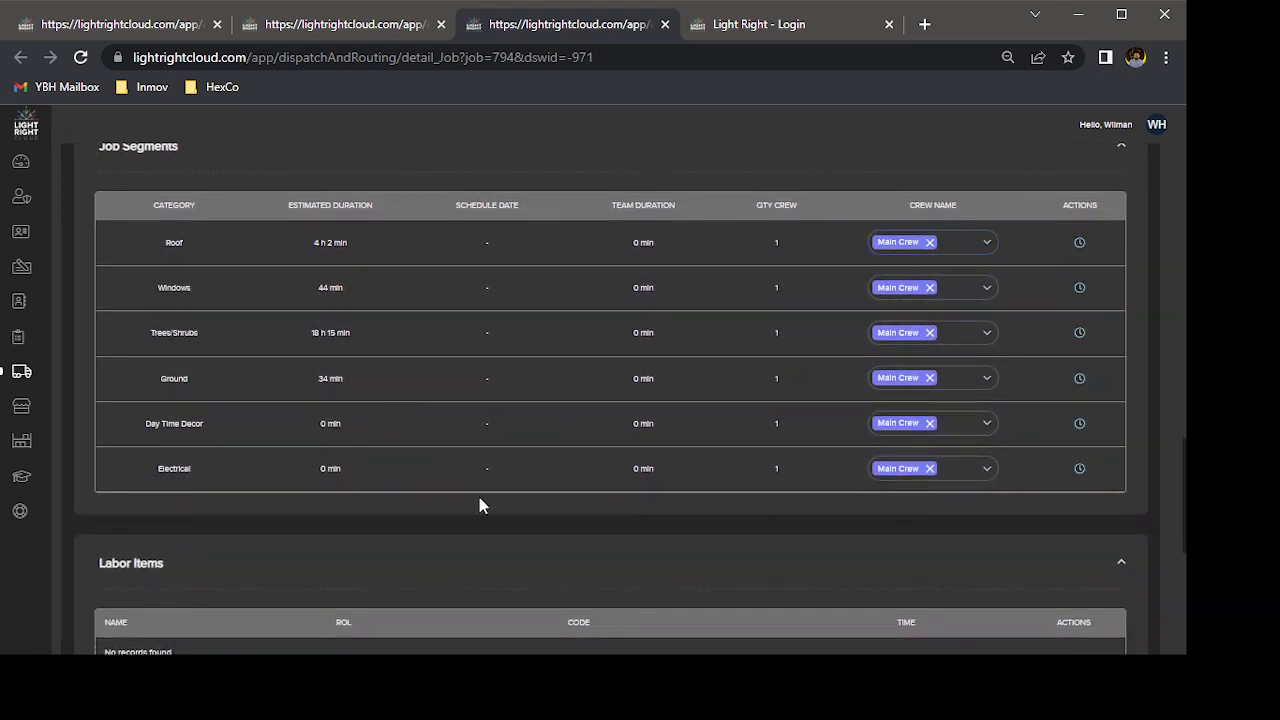
{"action": "scroll", "coordinate": [479, 500], "scroll_direction": "down", "scroll_amount": 2}
{"action": "scroll", "coordinate": [479, 505], "scroll_direction": "down", "scroll_amount": 3}
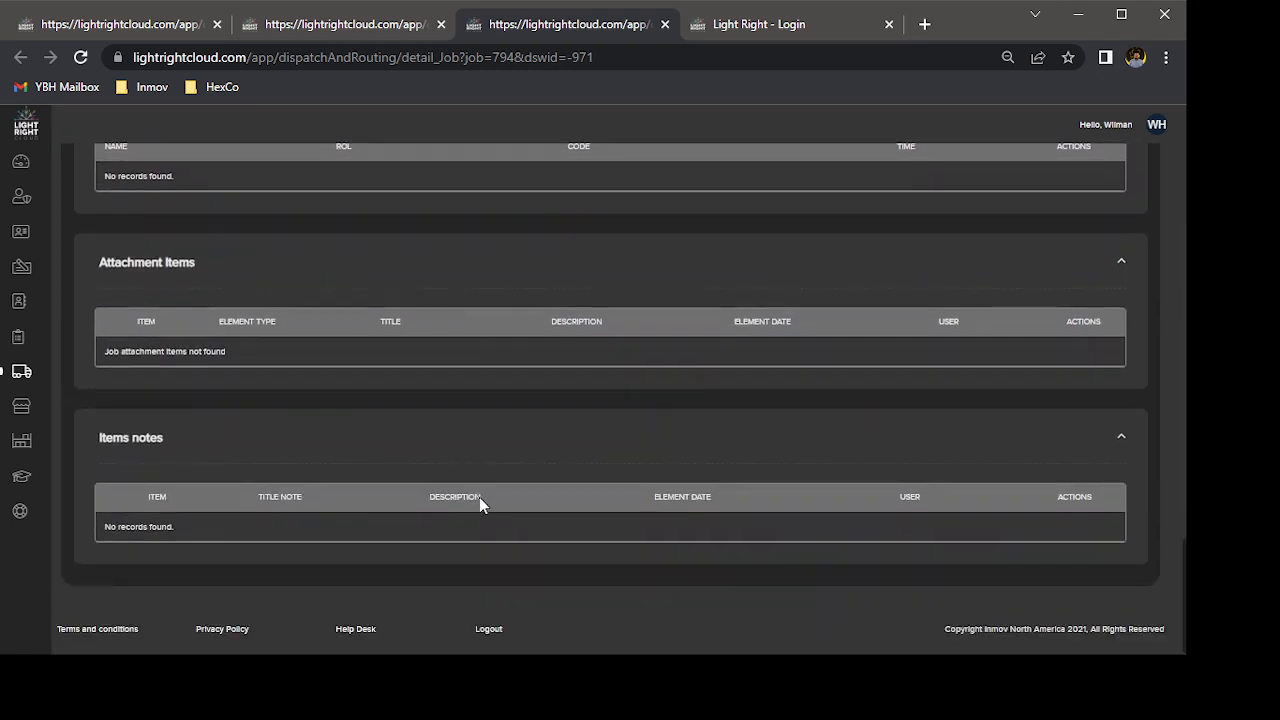
{"action": "scroll", "coordinate": [479, 505], "scroll_direction": "up", "scroll_amount": 15}
{"action": "scroll", "coordinate": [479, 505], "scroll_direction": "up", "scroll_amount": 5}
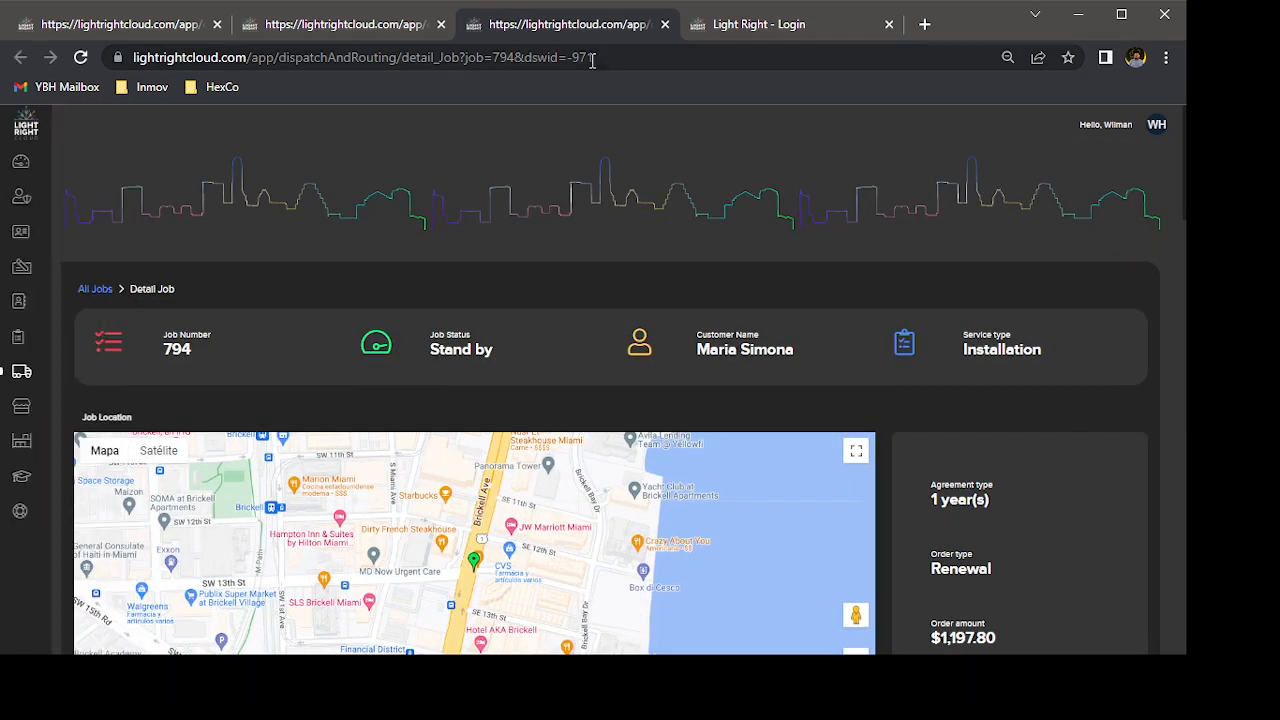
Return to the dispatch timeline and send the Main Crew job on Sat 8 October back to the job queue.
{"action": "left_click", "coordinate": [380, 30]}
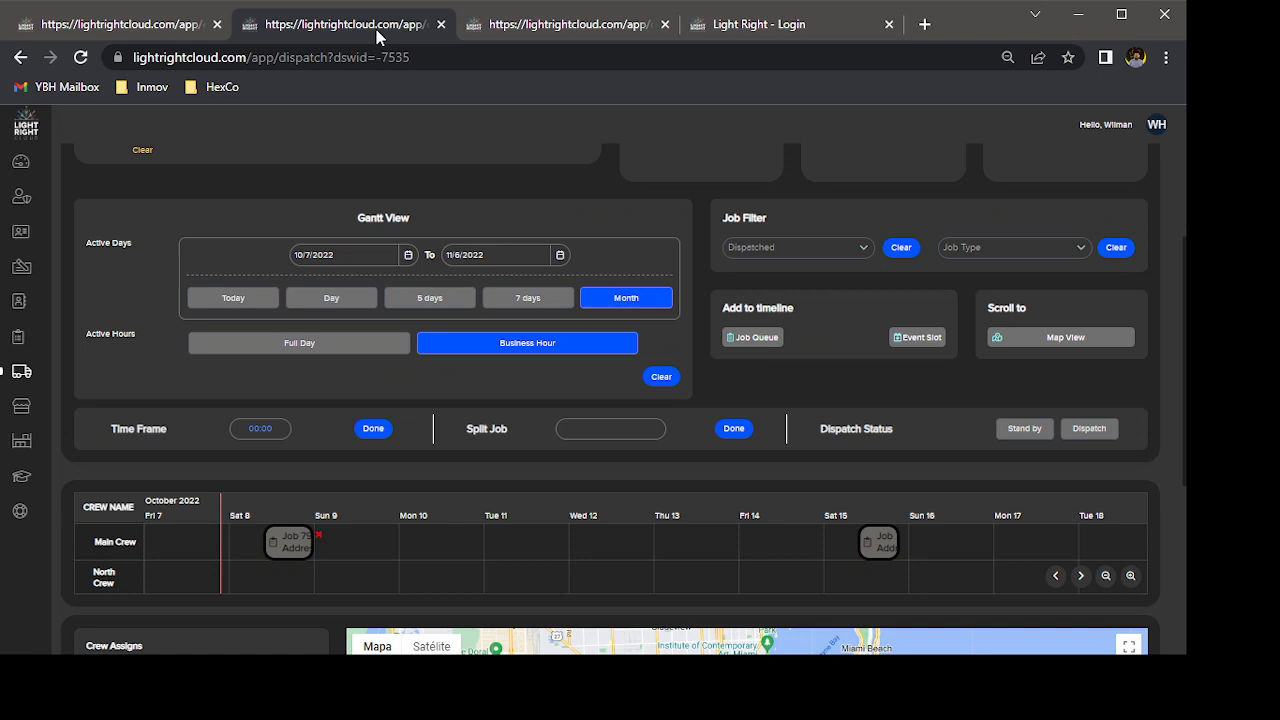
{"action": "left_click", "coordinate": [293, 541]}
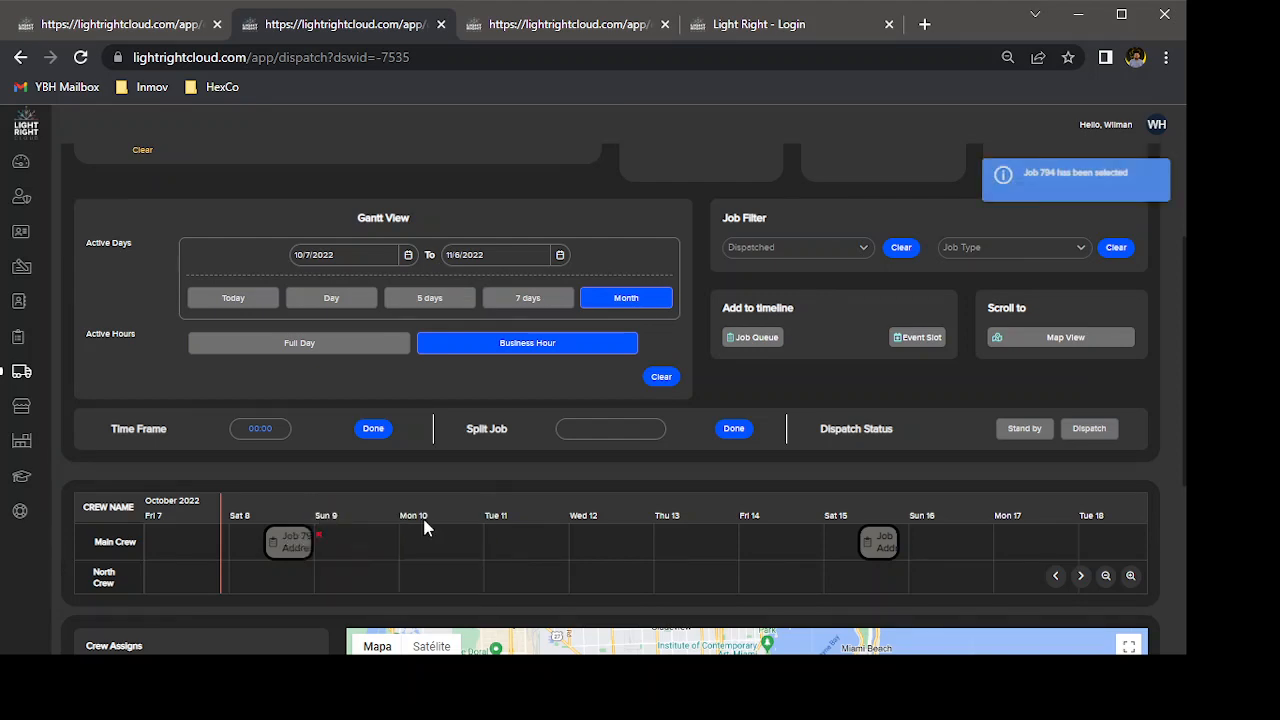
{"action": "left_click", "coordinate": [318, 536]}
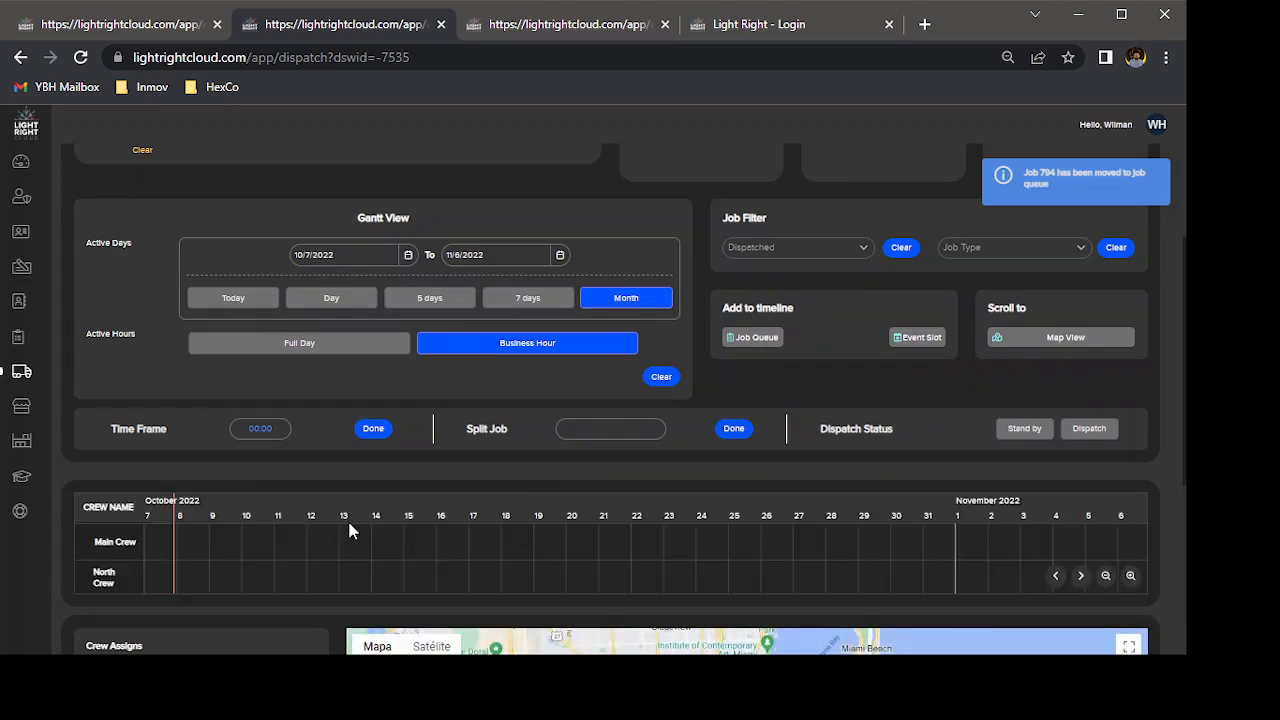
Go back in the timeline to the Main Crew job on Mon 29 August, view its details and close them.
{"action": "scroll", "coordinate": [351, 528], "scroll_direction": "up", "scroll_amount": 1}
{"action": "scroll", "coordinate": [351, 528], "scroll_direction": "down", "scroll_amount": 4}
{"action": "scroll", "coordinate": [348, 520], "scroll_direction": "up", "scroll_amount": 2}
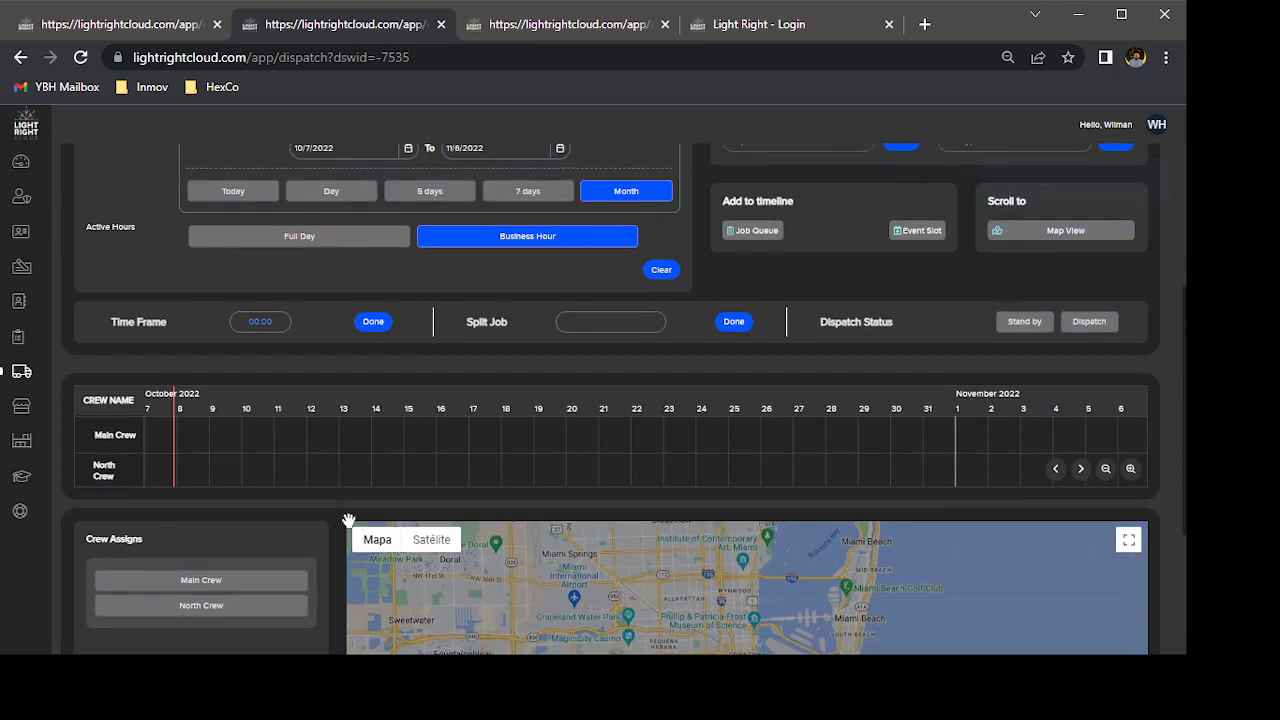
{"action": "left_click", "coordinate": [1057, 489]}
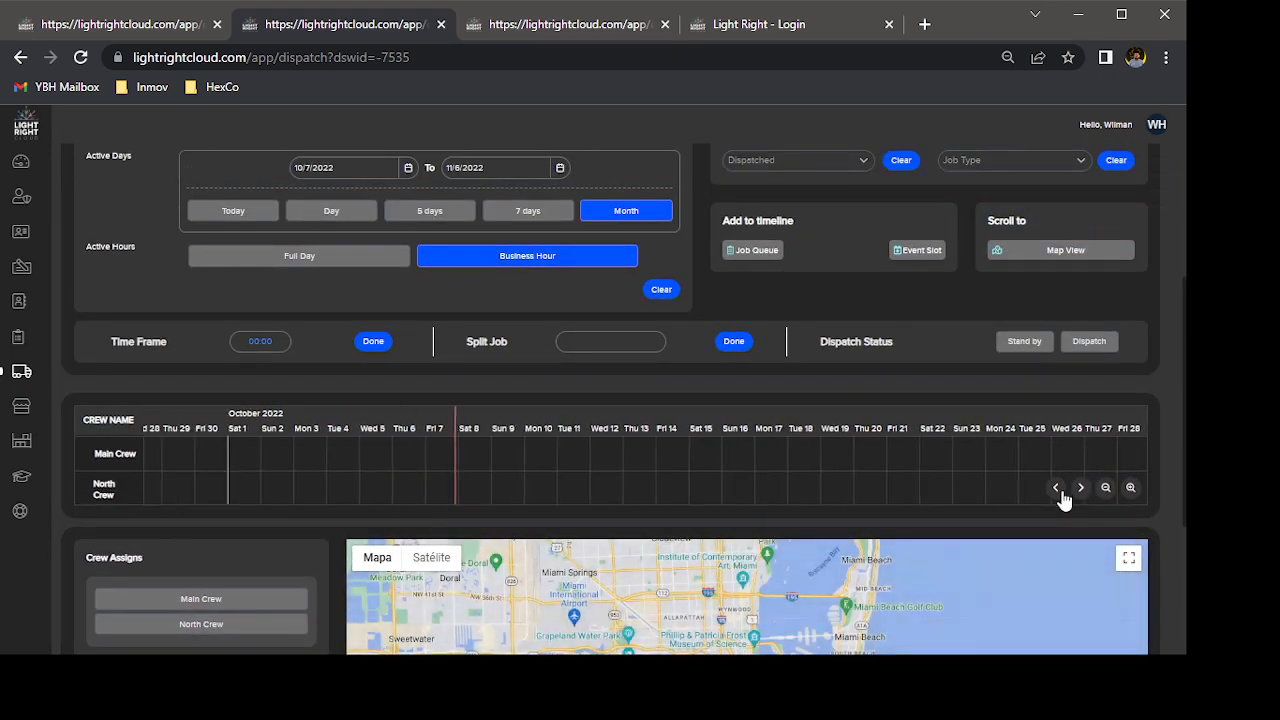
{"action": "left_click", "coordinate": [1057, 489]}
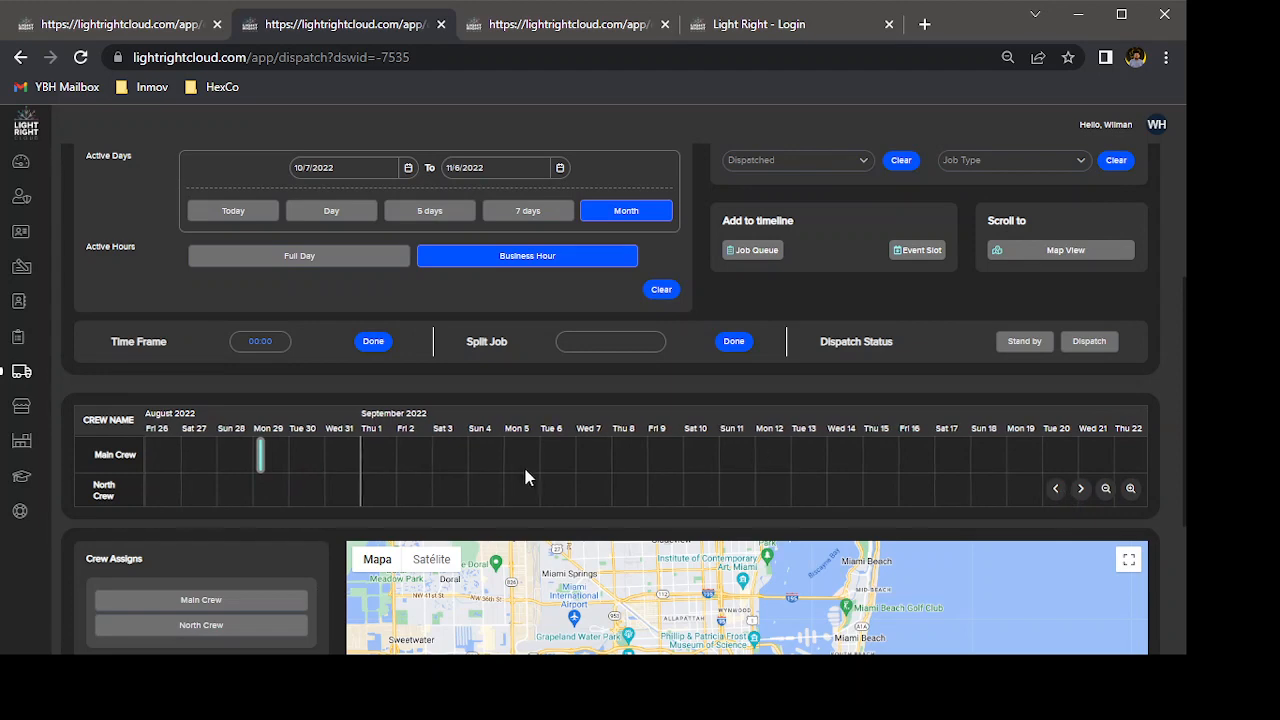
{"action": "left_click", "coordinate": [262, 455]}
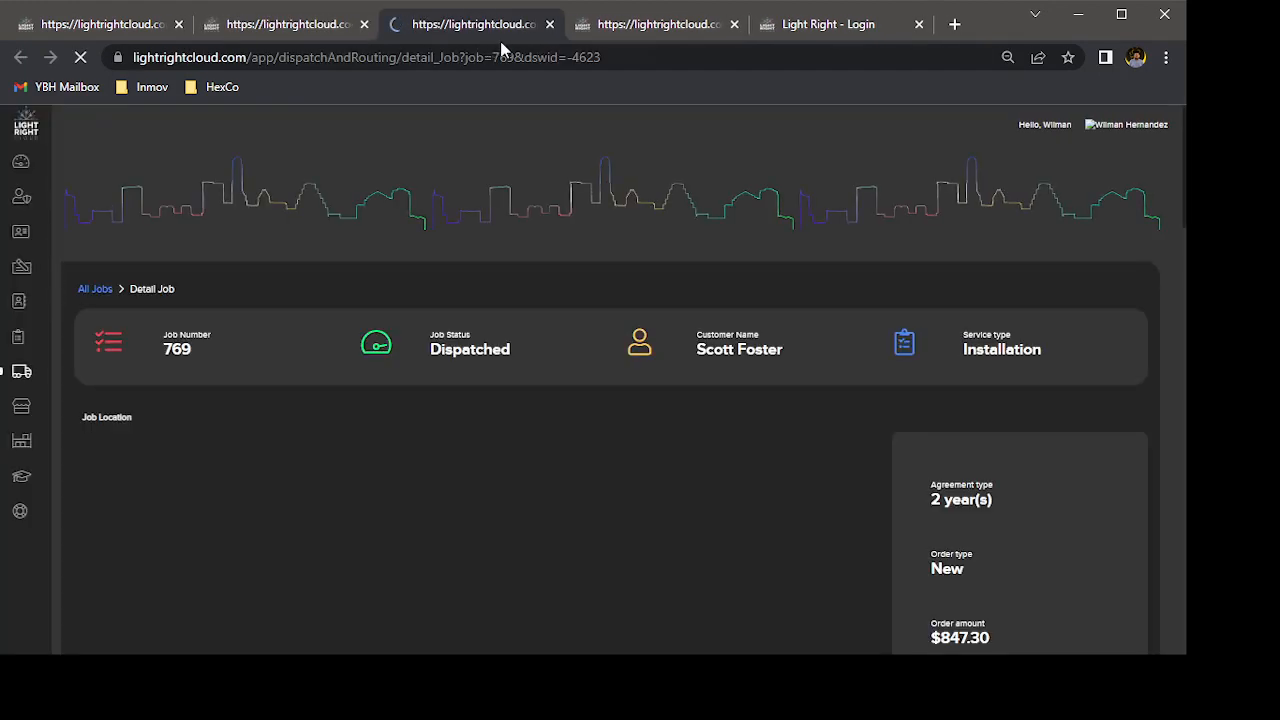
{"action": "left_click", "coordinate": [548, 24]}
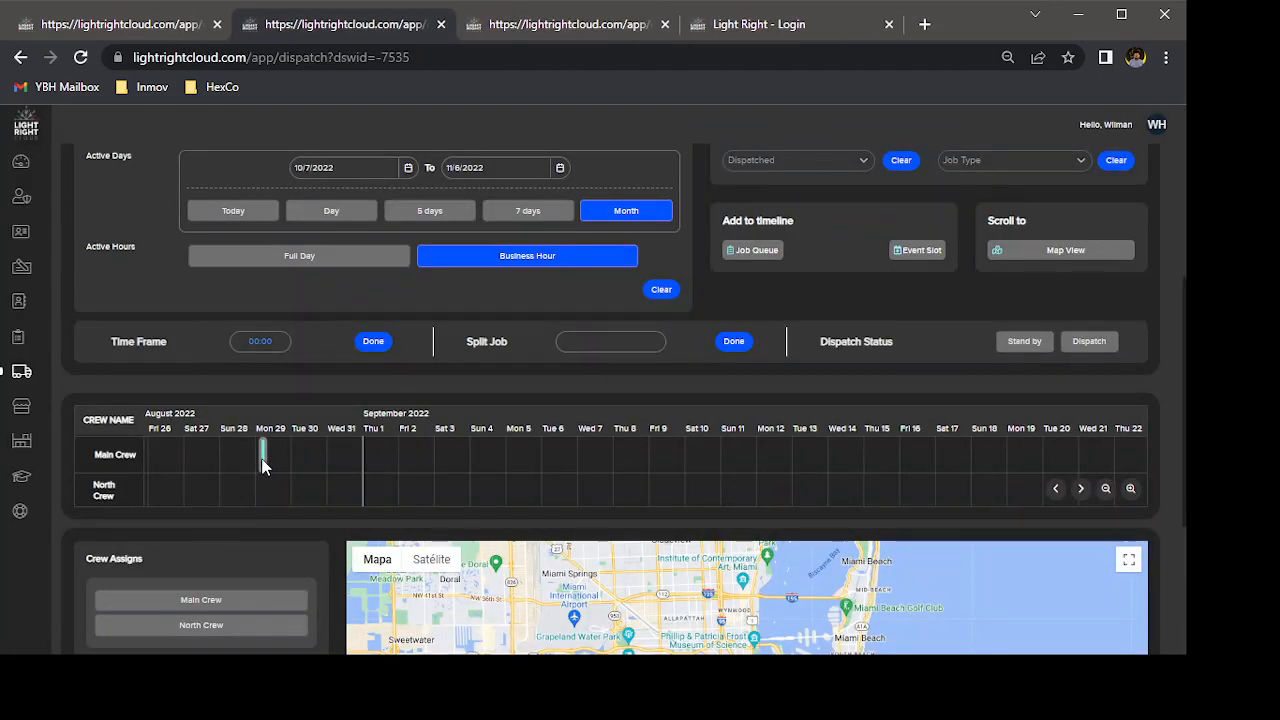
Extend the Main Crew job on Mon 29 August so that it ends at 09:00 on Tue 30 August.
{"action": "scroll", "coordinate": [262, 457], "scroll_direction": "up", "scroll_amount": 3}
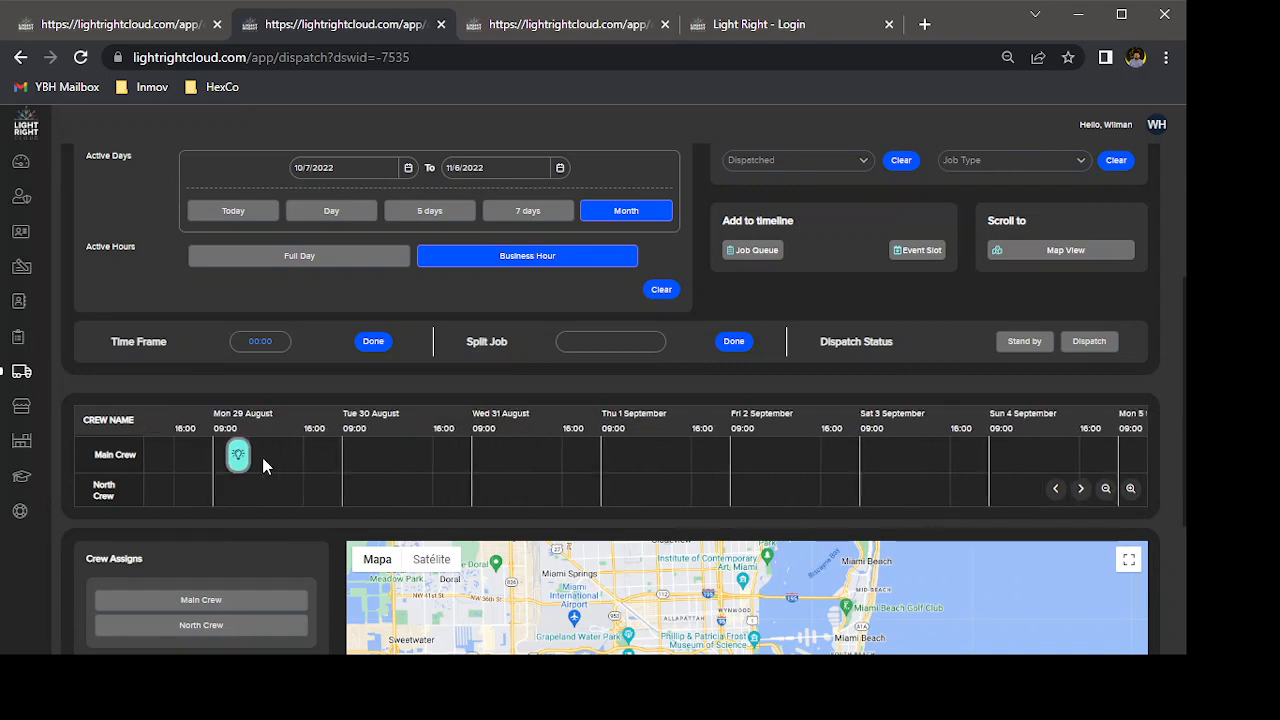
{"action": "scroll", "coordinate": [262, 457], "scroll_direction": "up", "scroll_amount": 3}
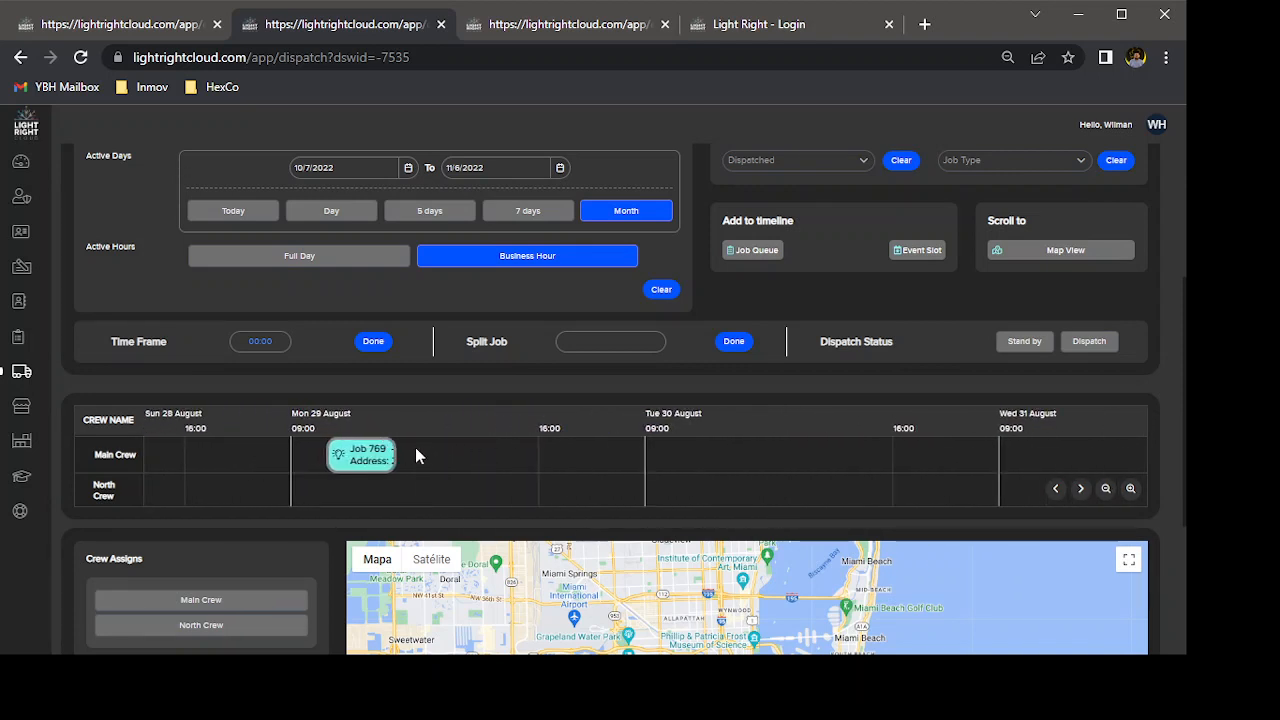
{"action": "left_click_drag", "start_coordinate": [390, 460], "coordinate": [638, 440]}
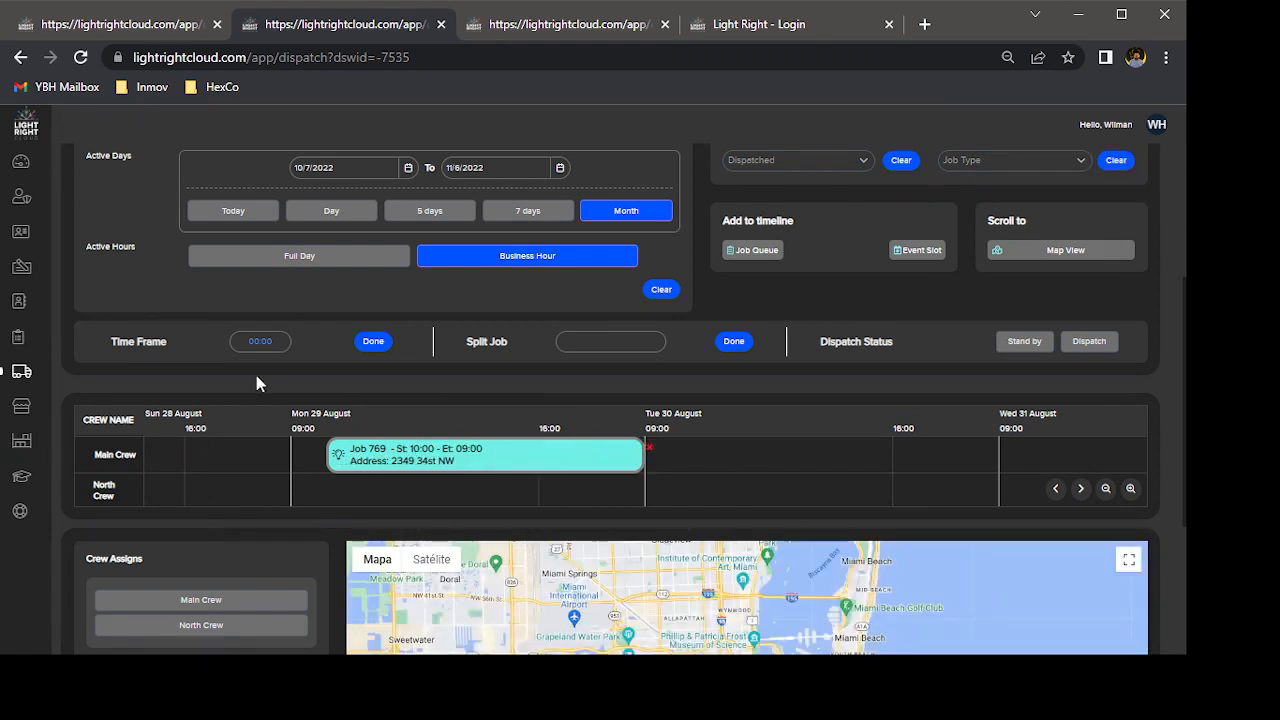
Split the extended Main Crew job that starts on Mon 29 August, using a split value of 8.
{"action": "double_click", "coordinate": [505, 447]}
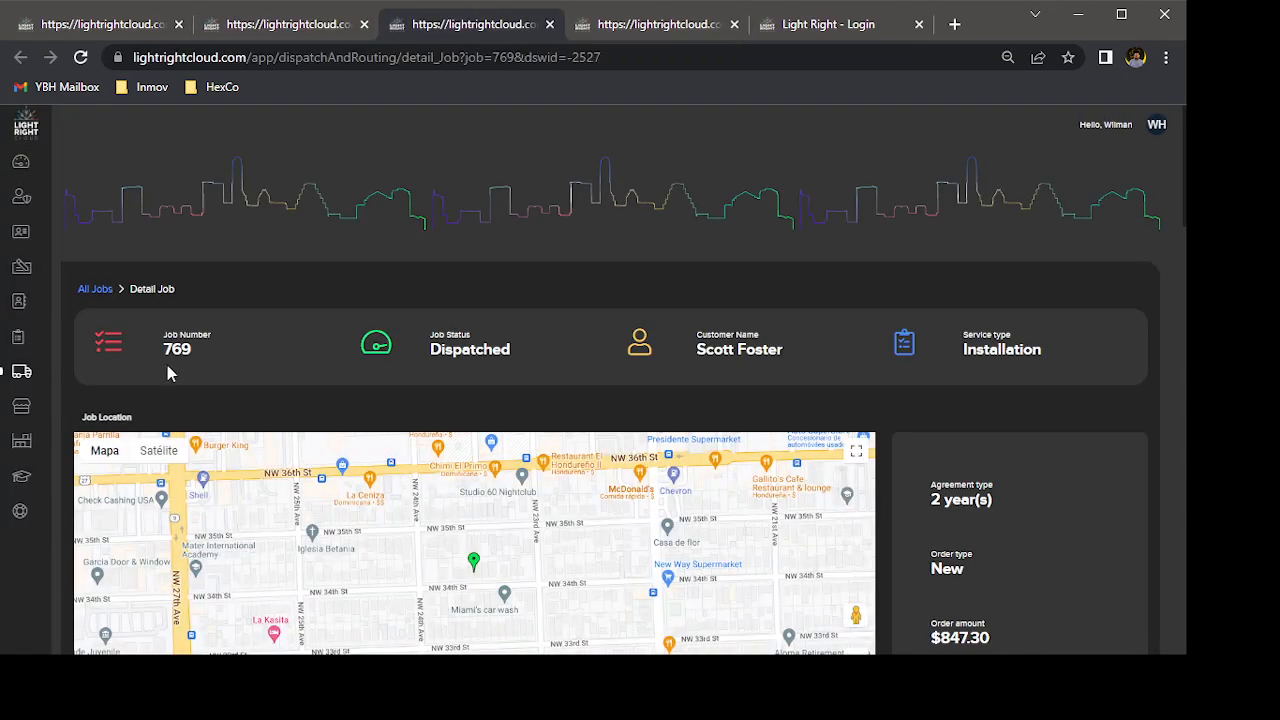
{"action": "left_click", "coordinate": [272, 22]}
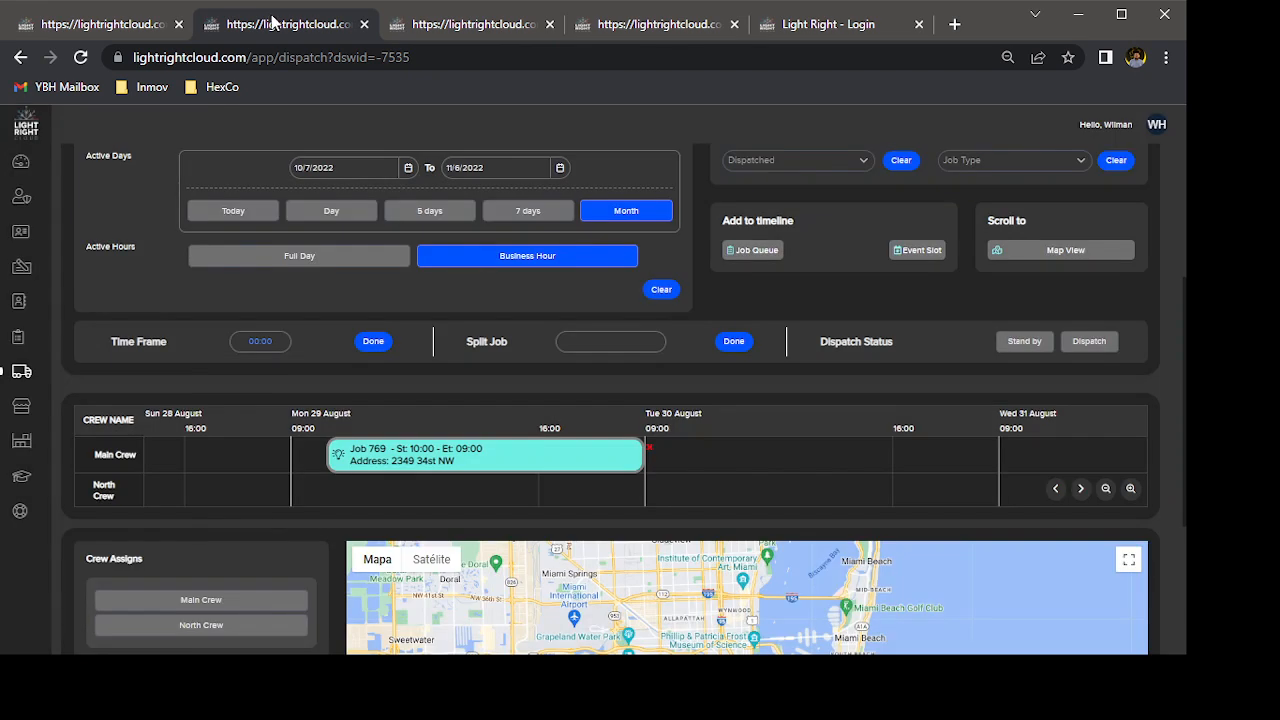
{"action": "left_click", "coordinate": [619, 346]}
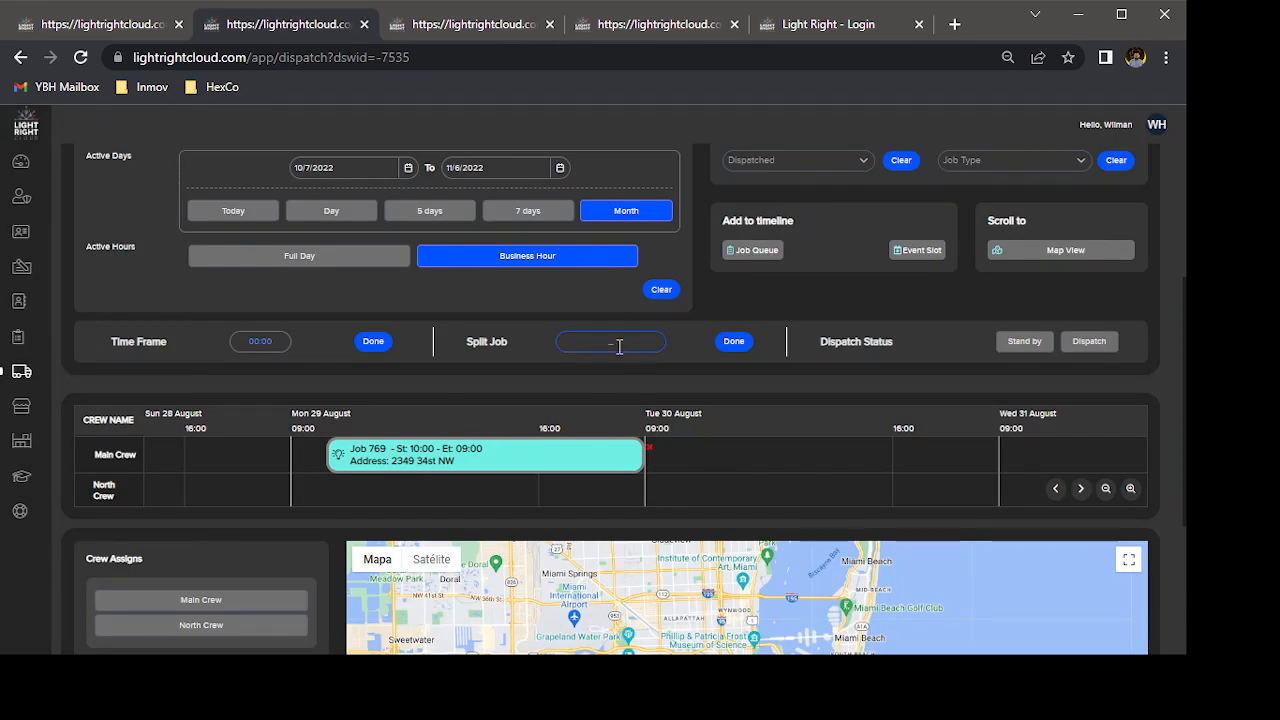
{"action": "left_click", "coordinate": [499, 460]}
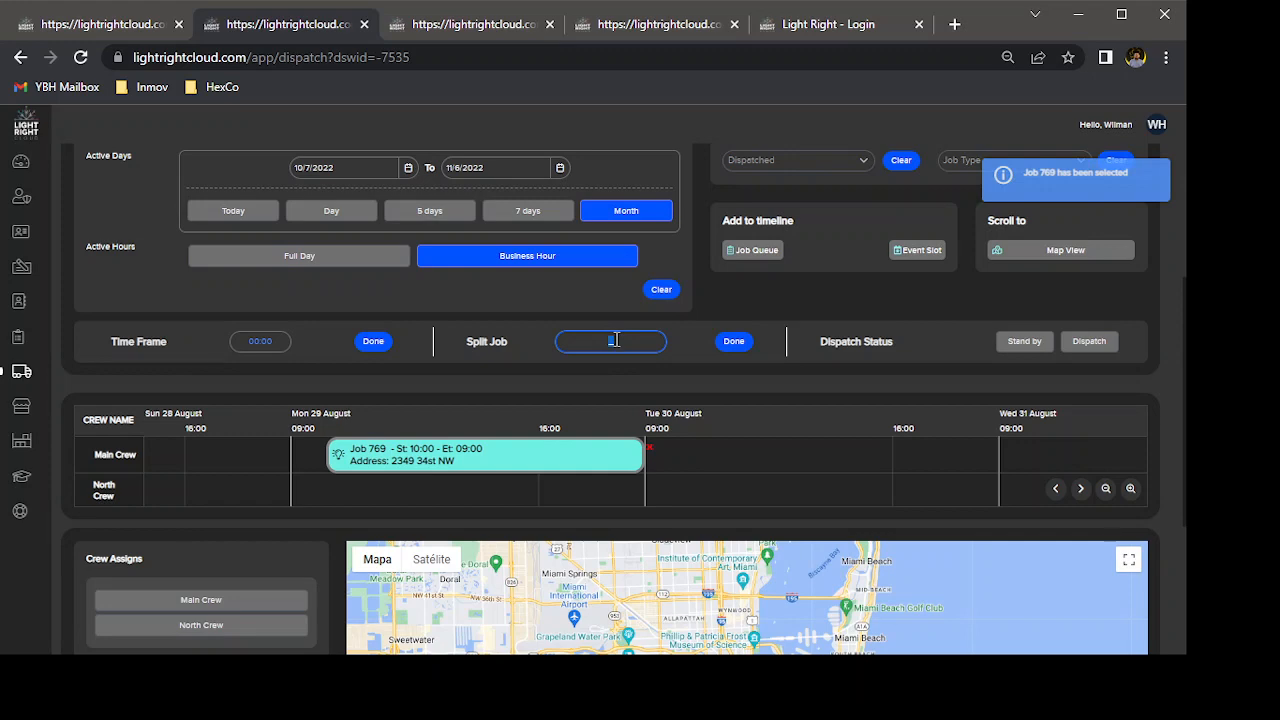
{"action": "type", "text": "8"}
{"action": "left_click", "coordinate": [731, 344]}
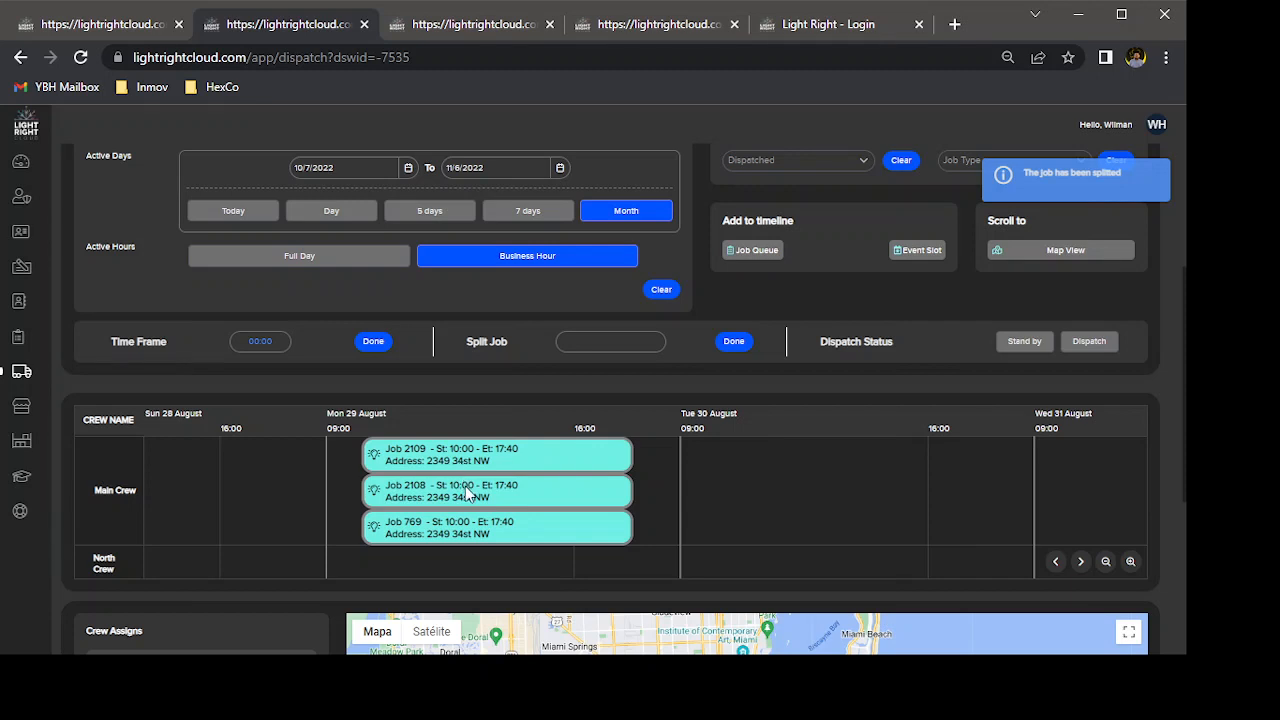
Move the middle one of the three split jobs to 09:00 on Tue 30 August for the Main Crew.
{"action": "left_click_drag", "start_coordinate": [466, 490], "coordinate": [888, 466]}
{"action": "scroll", "coordinate": [555, 494], "scroll_direction": "down", "scroll_amount": 1}
{"action": "left_click", "coordinate": [576, 493]}
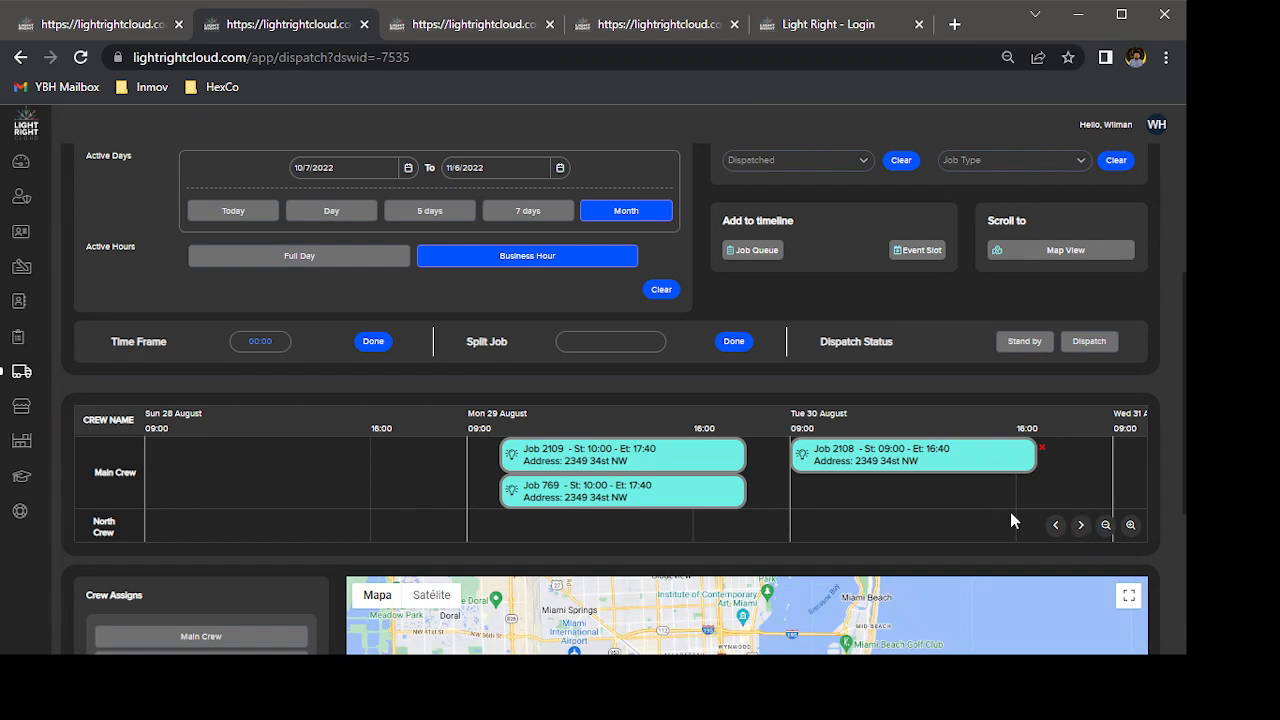
Move the lower of the two jobs remaining on Mon 29 August to 09:00 on Thu 1 September for the Main Crew.
{"action": "scroll", "coordinate": [1010, 513], "scroll_direction": "down", "scroll_amount": 2}
{"action": "scroll", "coordinate": [1010, 514], "scroll_direction": "down", "scroll_amount": 1}
{"action": "left_click", "coordinate": [1083, 530]}
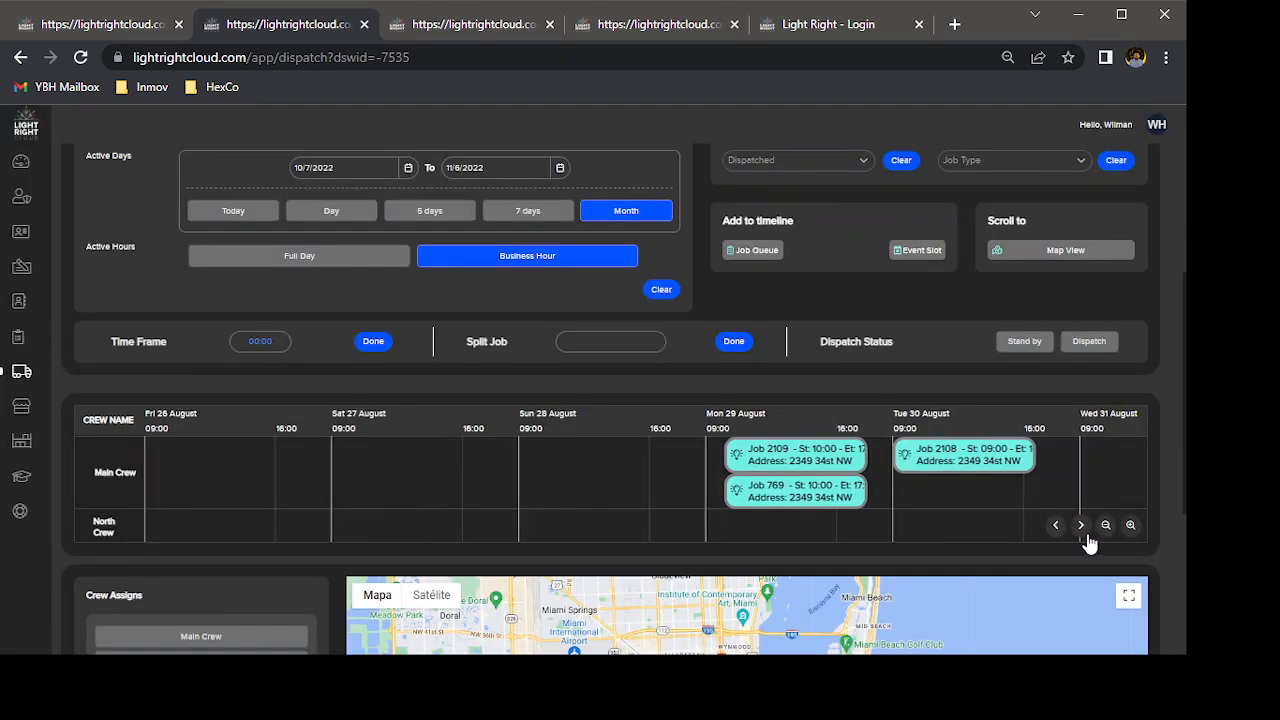
{"action": "left_click", "coordinate": [1083, 530]}
{"action": "left_click", "coordinate": [1083, 530]}
{"action": "left_click_drag", "start_coordinate": [299, 493], "coordinate": [918, 453]}
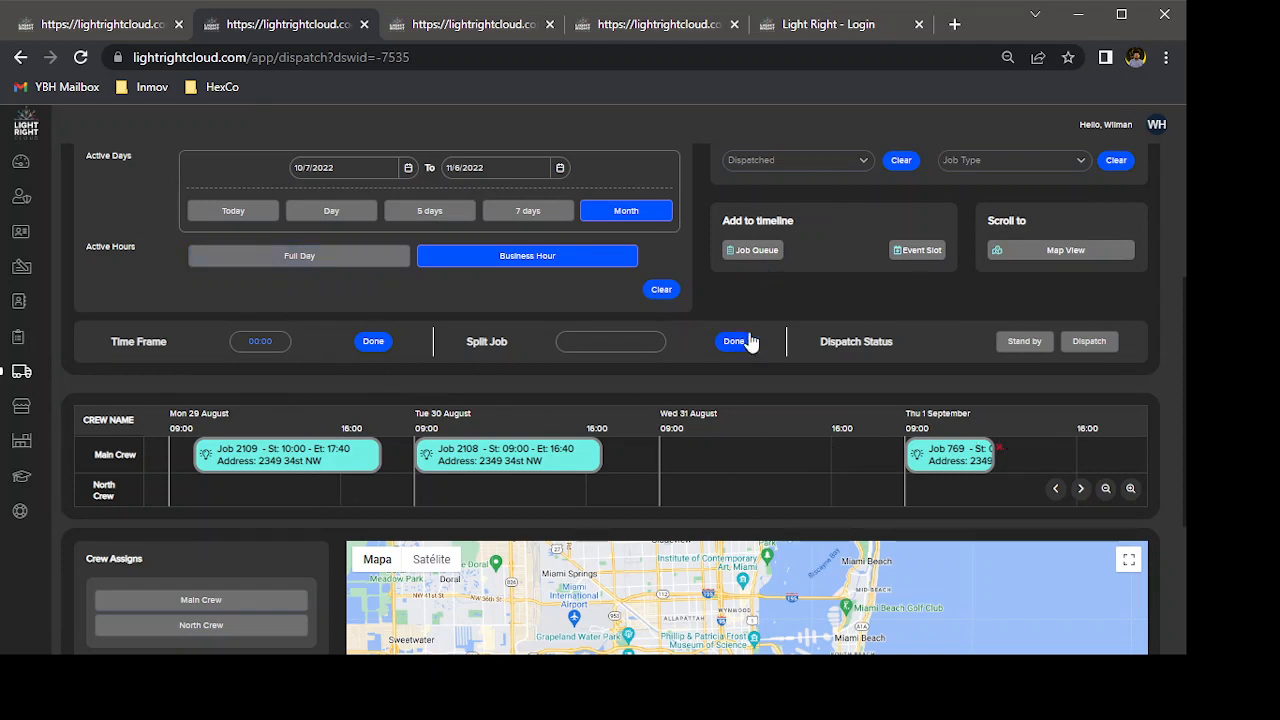
Select the Main Crew job on Thu 1 September, try to set its status to Dispatch and dismiss the notification.
{"action": "scroll", "coordinate": [752, 337], "scroll_direction": "up", "scroll_amount": 1}
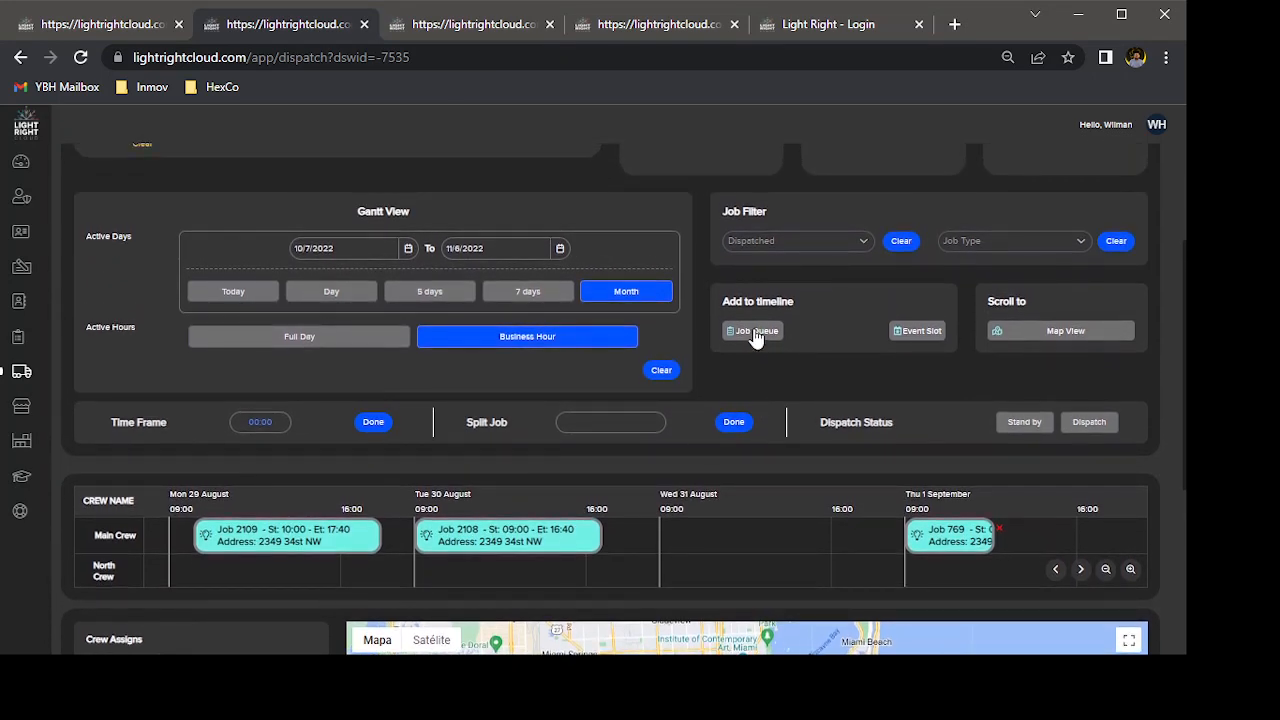
{"action": "scroll", "coordinate": [755, 337], "scroll_direction": "down", "scroll_amount": 1}
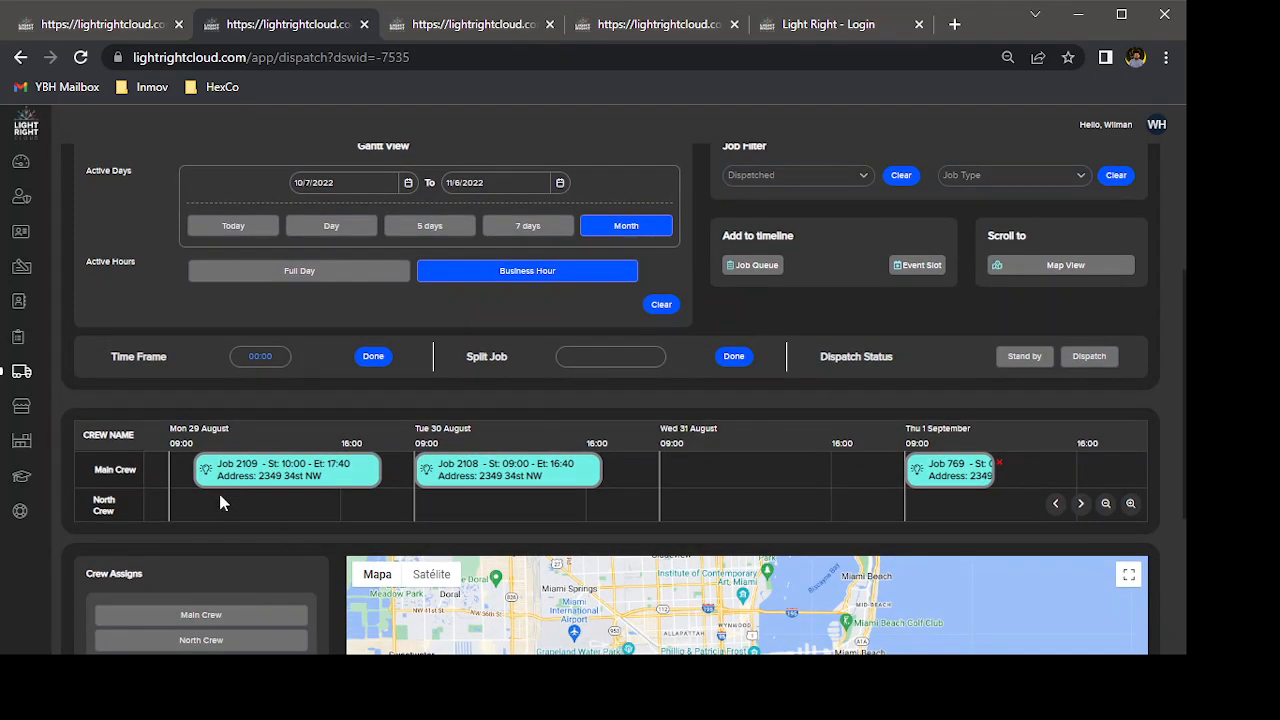
{"action": "left_click", "coordinate": [306, 469]}
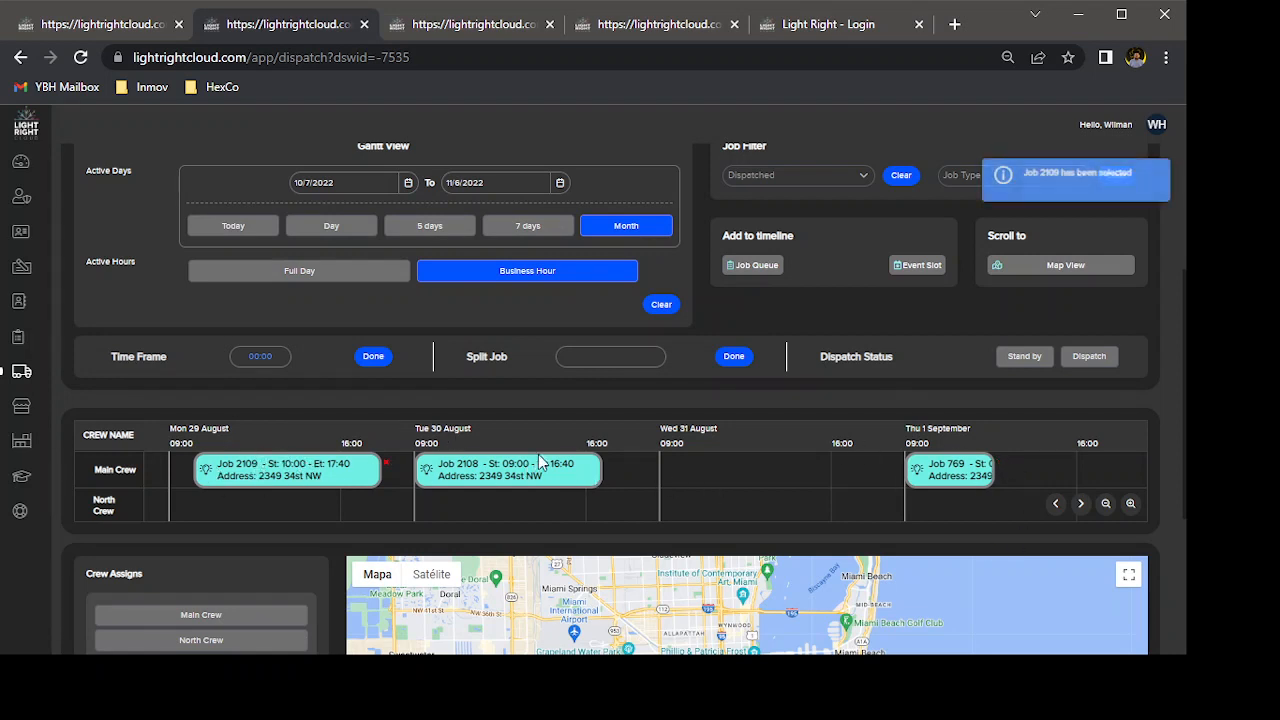
{"action": "left_click", "coordinate": [938, 466]}
{"action": "left_click", "coordinate": [1092, 362]}
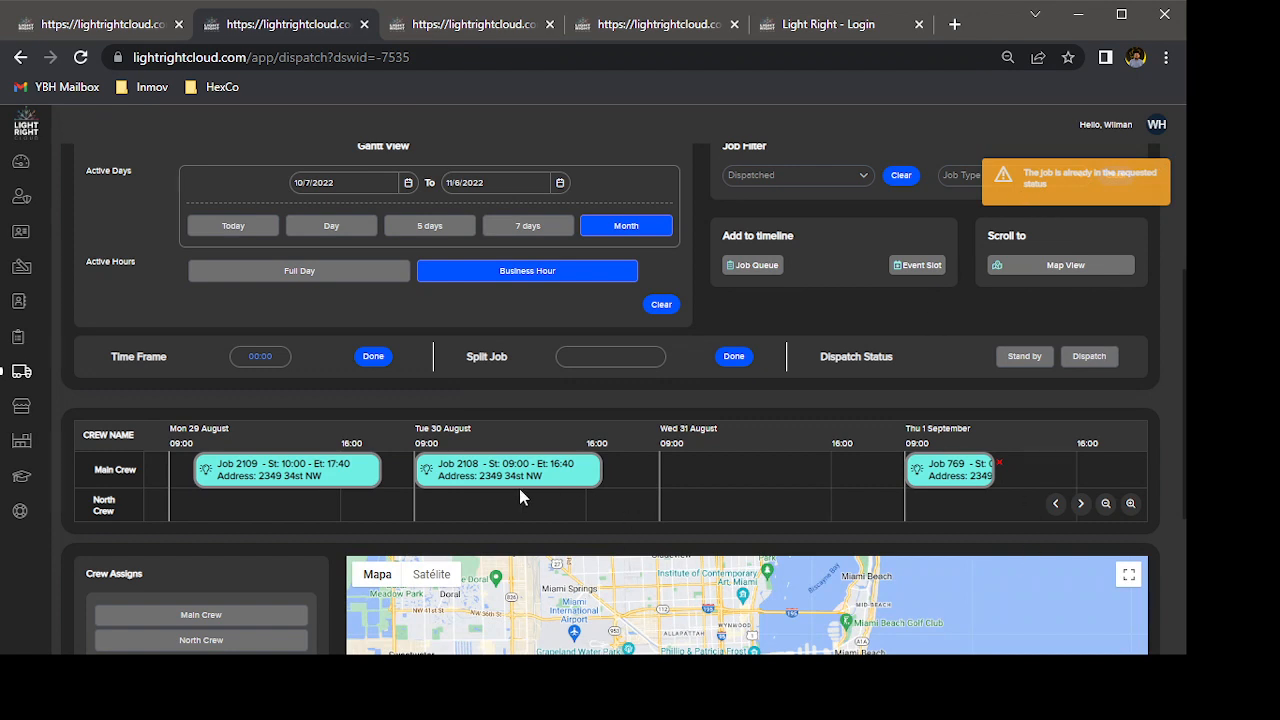
{"action": "left_click", "coordinate": [1152, 178]}
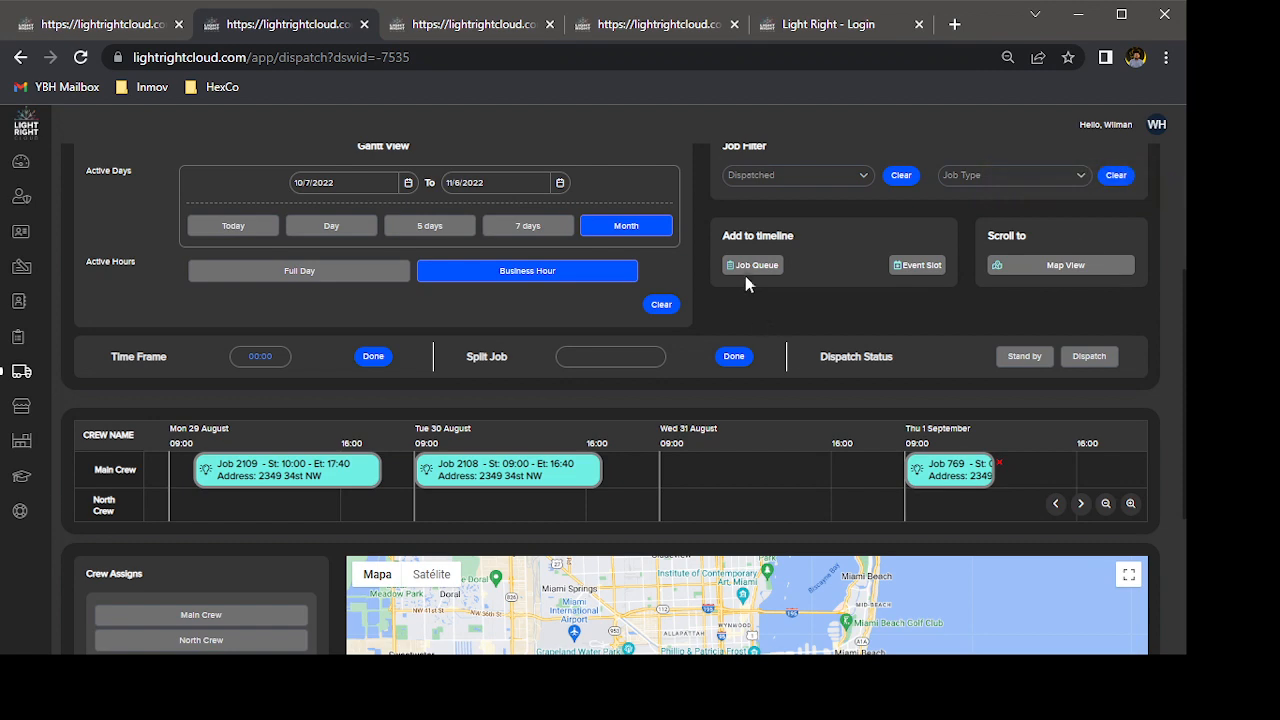
Add the 1 h 23 min Installation job from the job queue to the North Crew's timeline at 11:00 on Wed 31 August.
{"action": "left_click", "coordinate": [748, 265]}
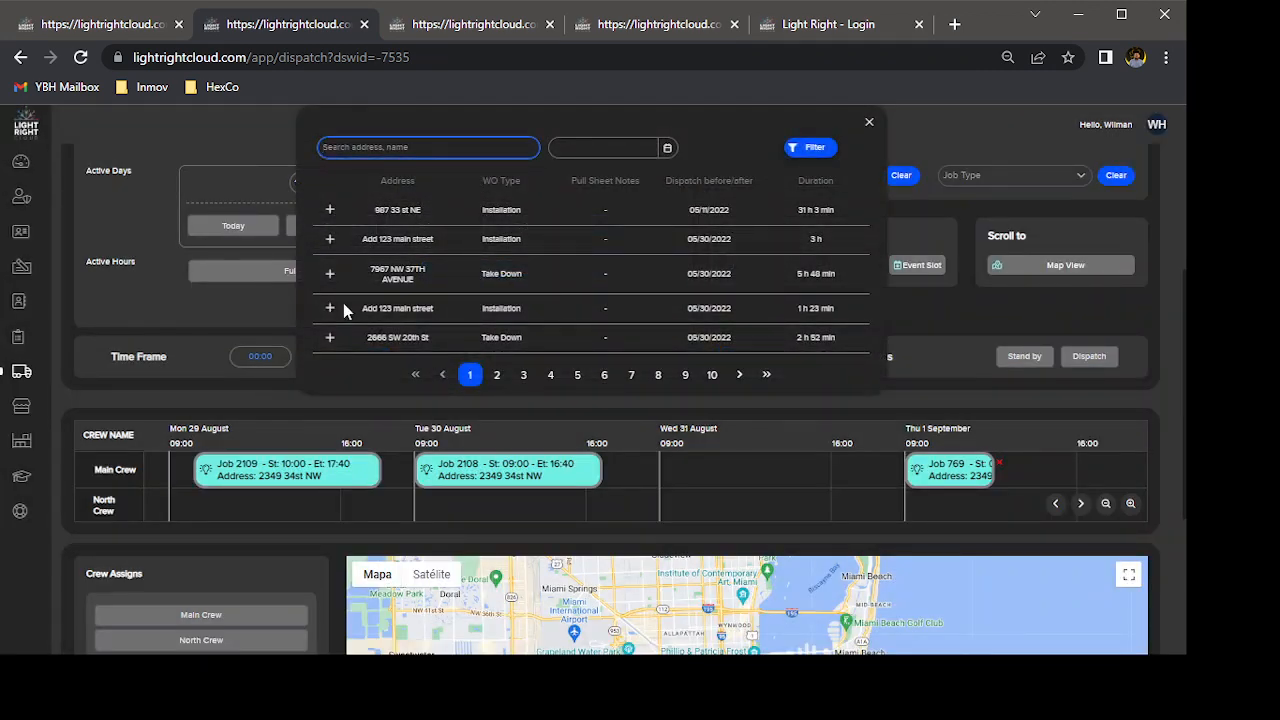
{"action": "left_click", "coordinate": [330, 307]}
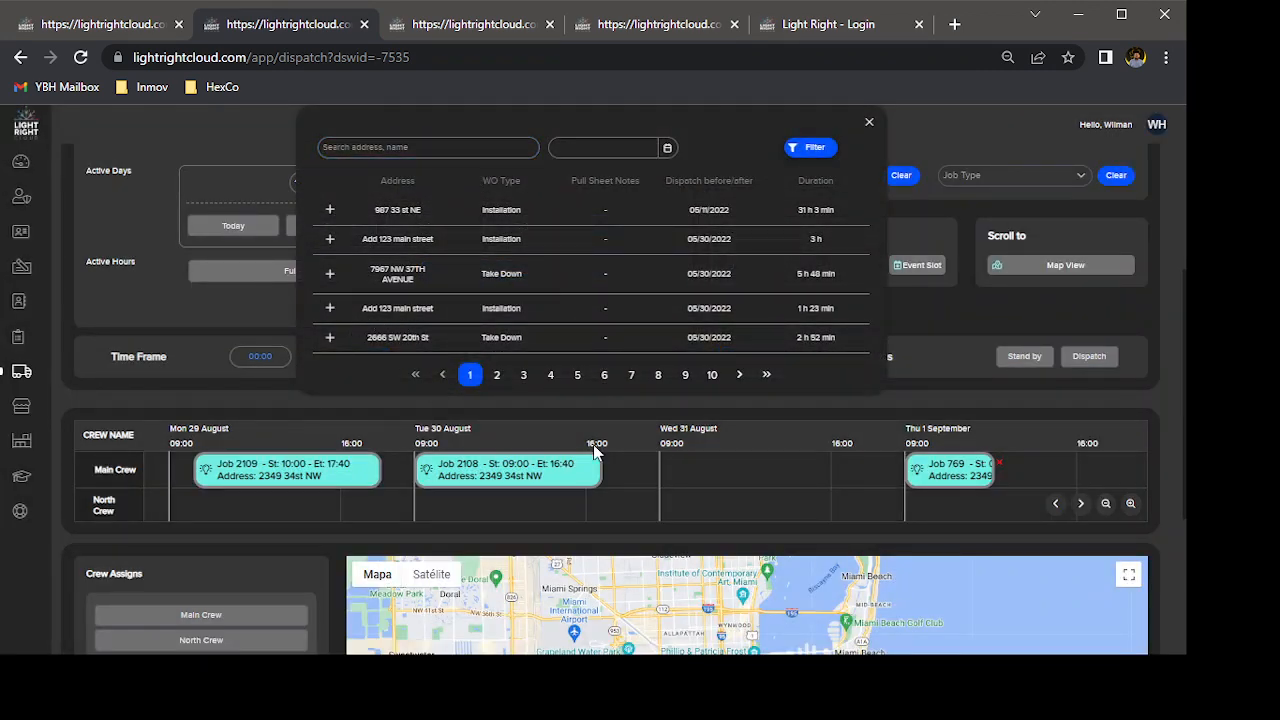
{"action": "left_click", "coordinate": [713, 495]}
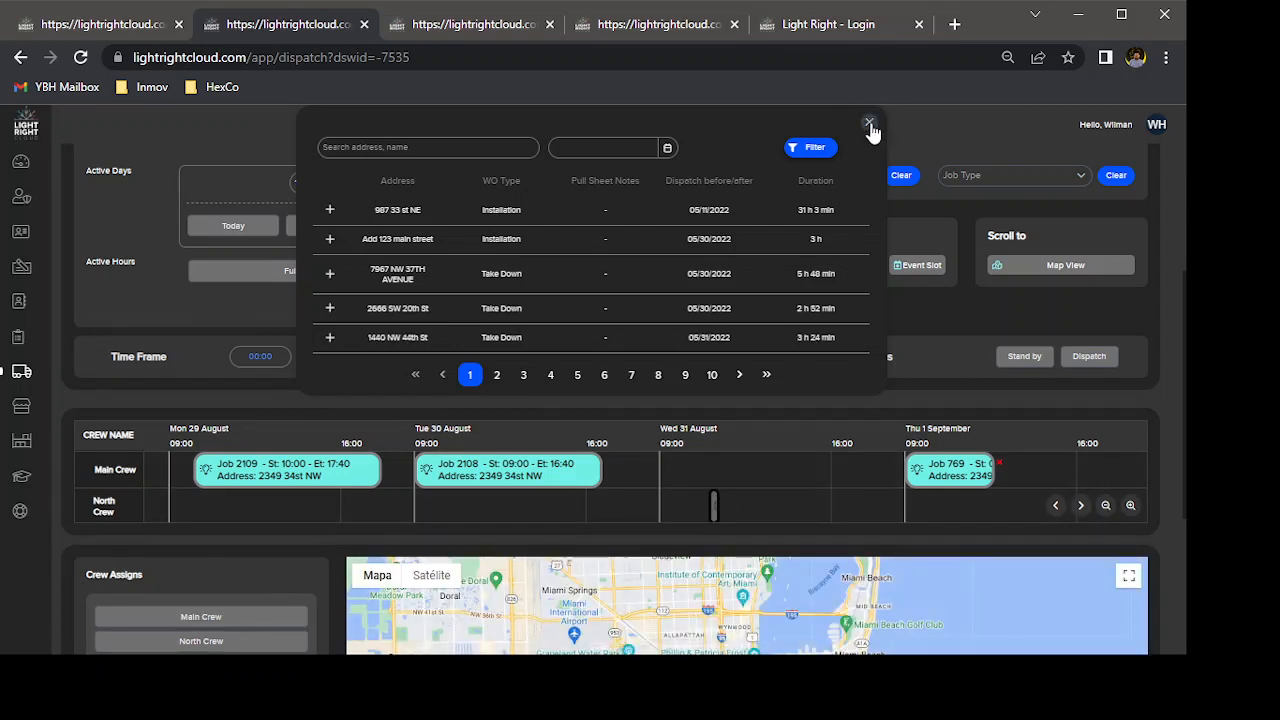
{"action": "left_click", "coordinate": [869, 121]}
Extend the North Crew job on Wed 31 August to end at 07:00 and set its status to Dispatch.
{"action": "left_click", "coordinate": [714, 505]}
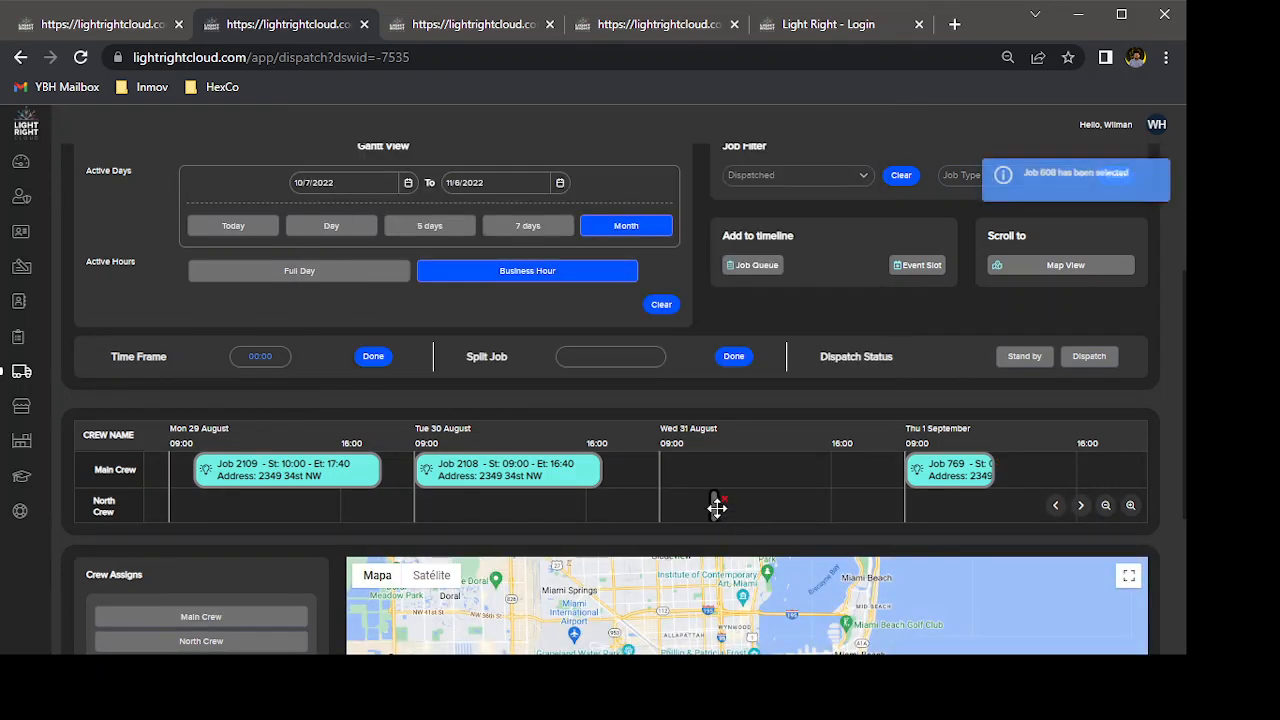
{"action": "left_click_drag", "start_coordinate": [716, 505], "coordinate": [866, 503]}
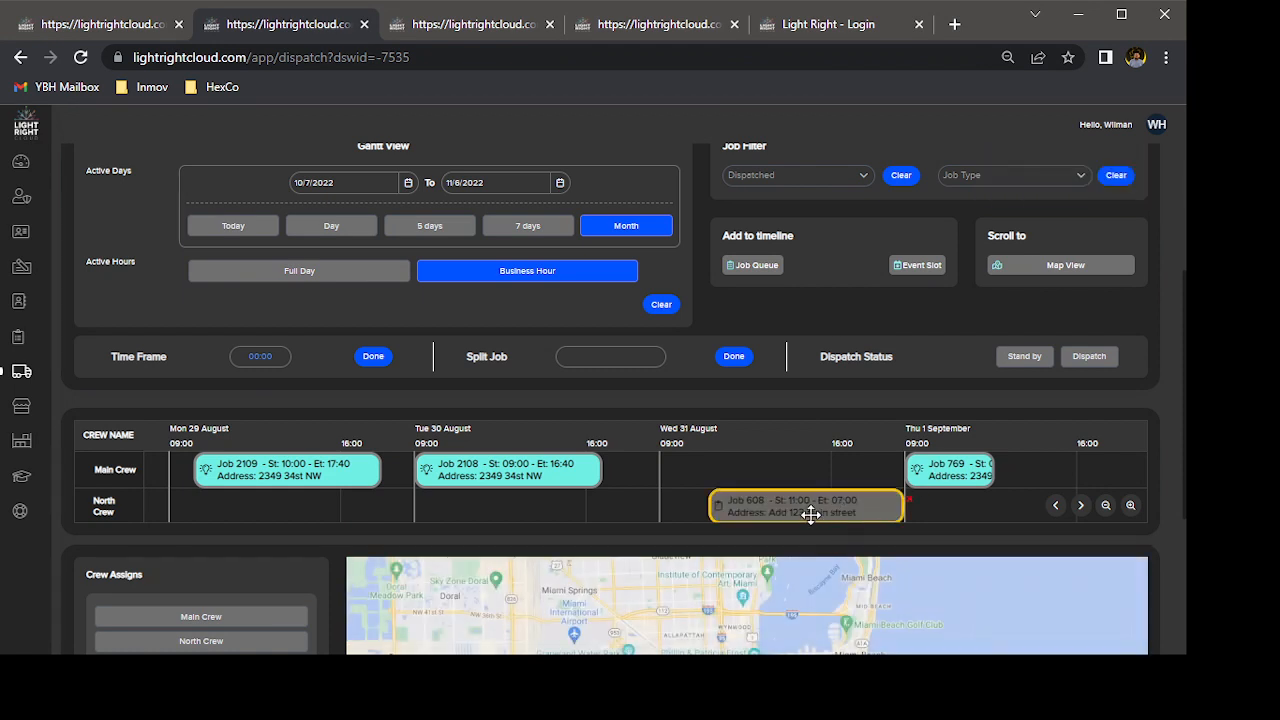
{"action": "left_click", "coordinate": [1092, 364]}
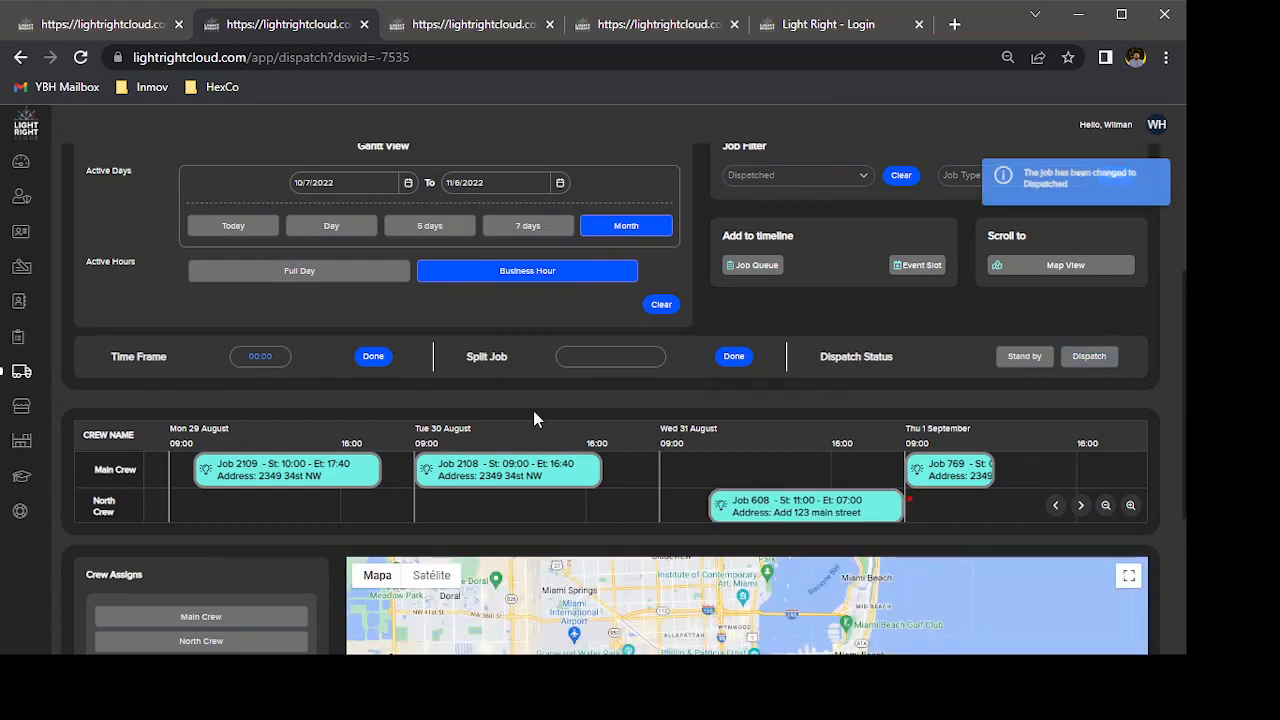
{"action": "scroll", "coordinate": [533, 418], "scroll_direction": "up", "scroll_amount": 1}
{"action": "scroll", "coordinate": [533, 415], "scroll_direction": "up", "scroll_amount": 3}
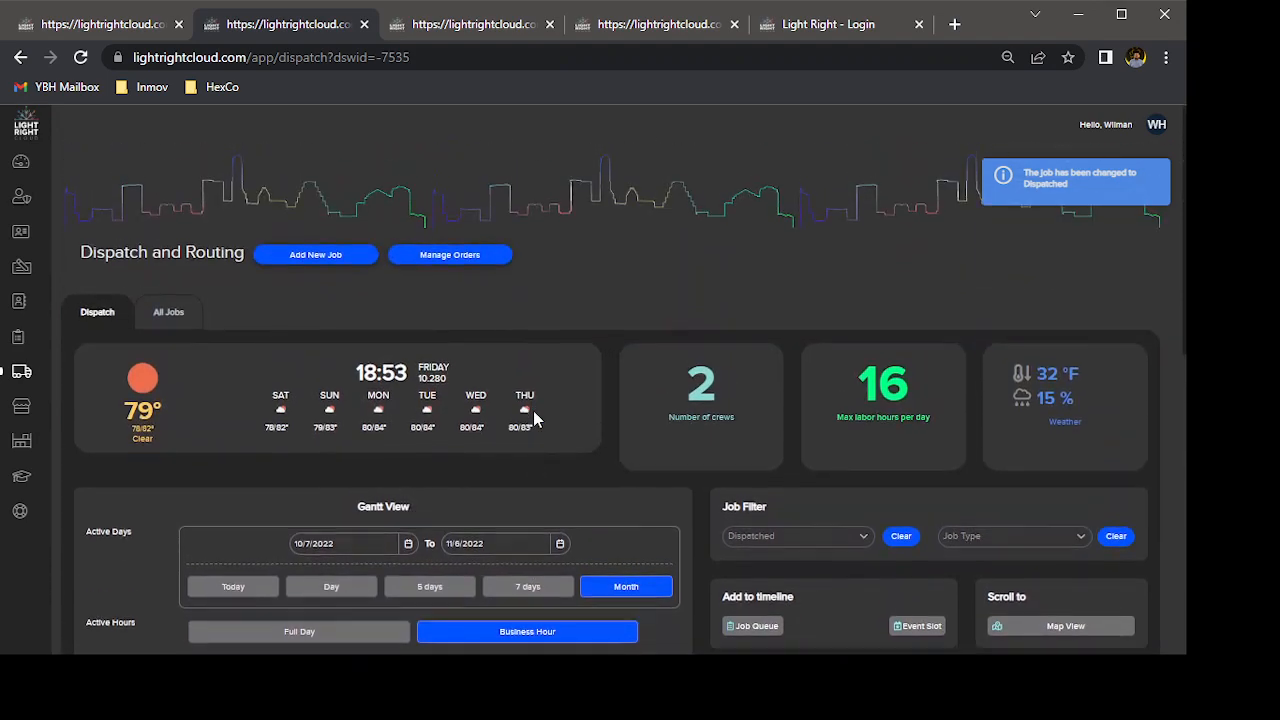
{"action": "scroll", "coordinate": [533, 415], "scroll_direction": "down", "scroll_amount": 5}
{"action": "scroll", "coordinate": [535, 418], "scroll_direction": "up", "scroll_amount": 2}
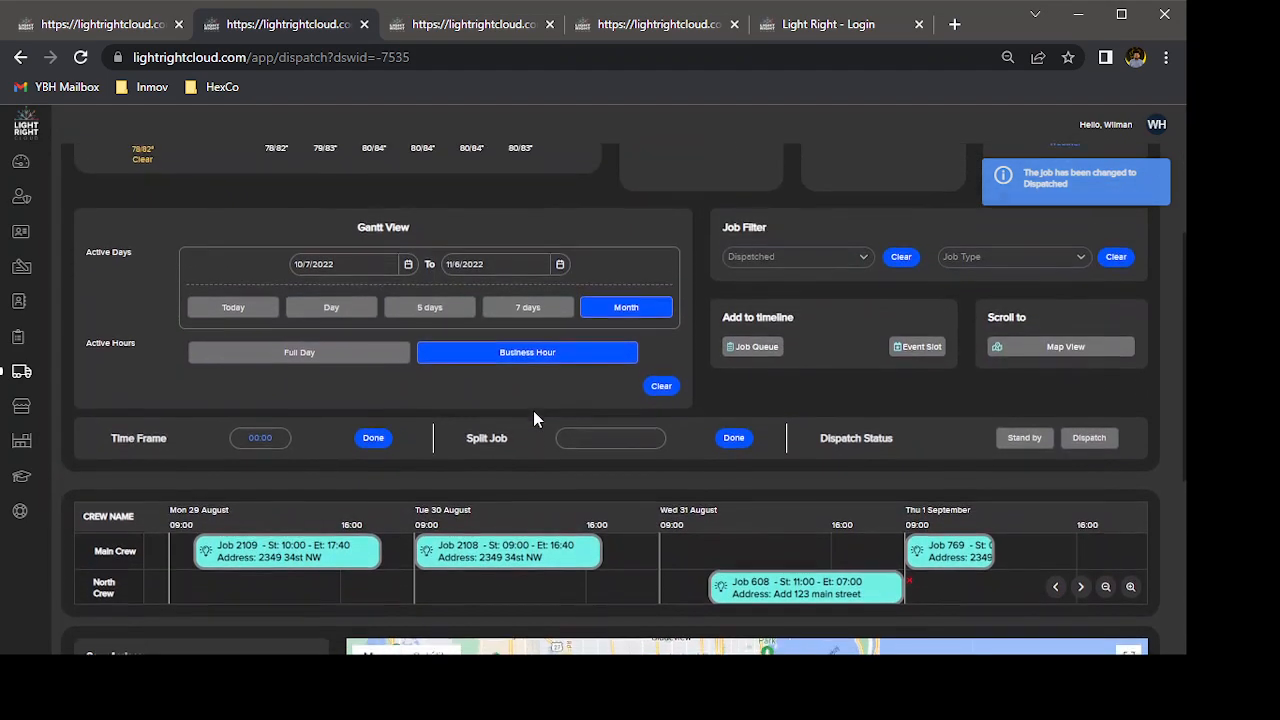
{"action": "scroll", "coordinate": [533, 412], "scroll_direction": "down", "scroll_amount": 1}
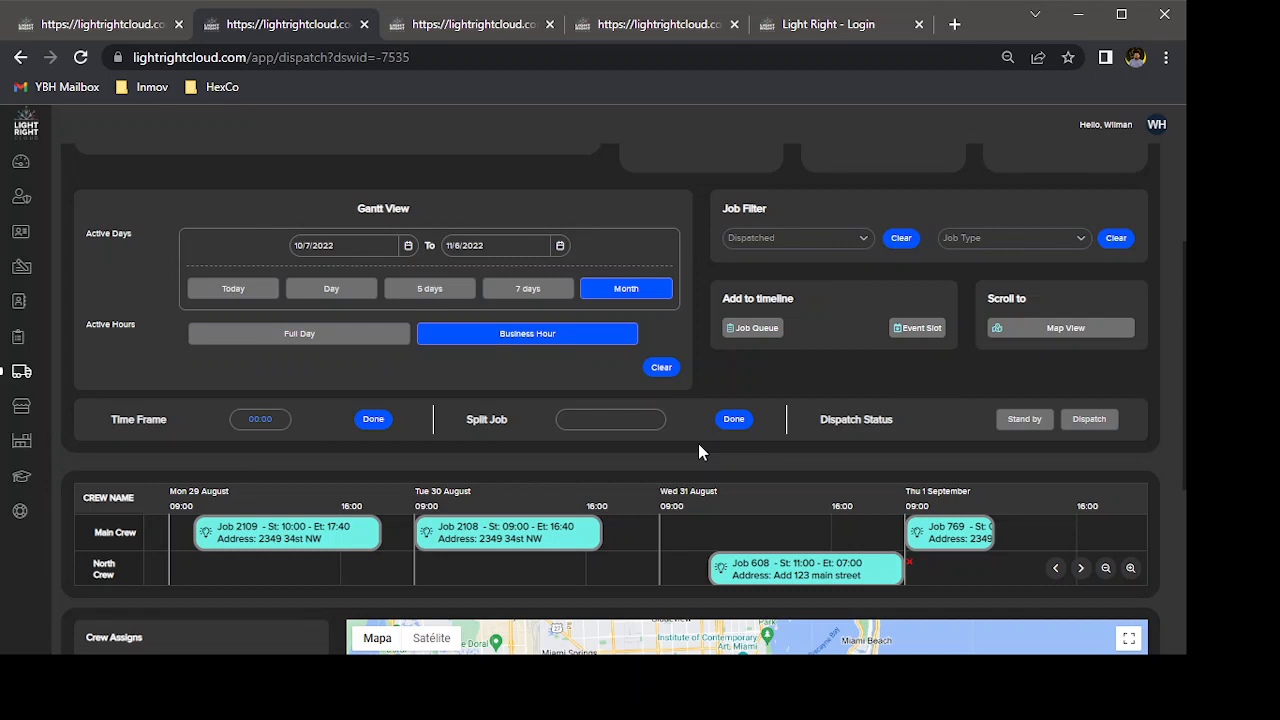
{"action": "left_click", "coordinate": [537, 668]}
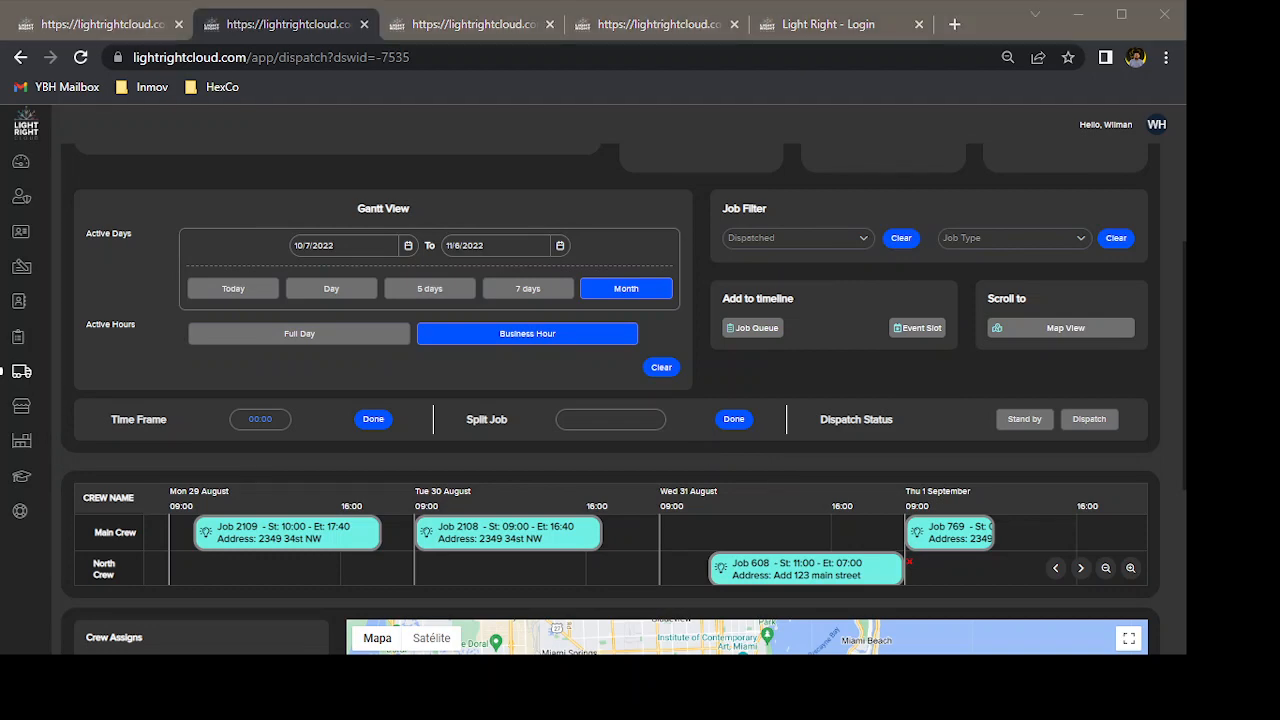